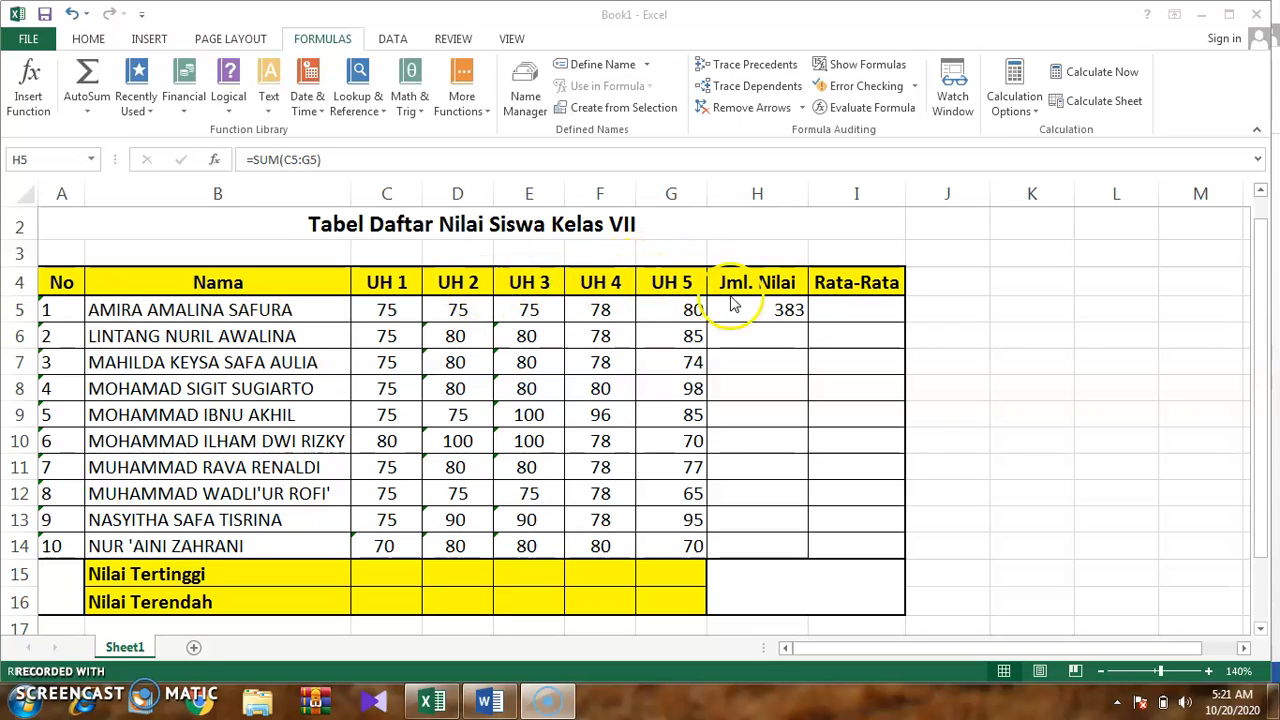
# Step: Clear the first student's Jml. Nilai cell H5 and insert a SUM function over the scores in C5:G5
pyautogui.click(777, 311)
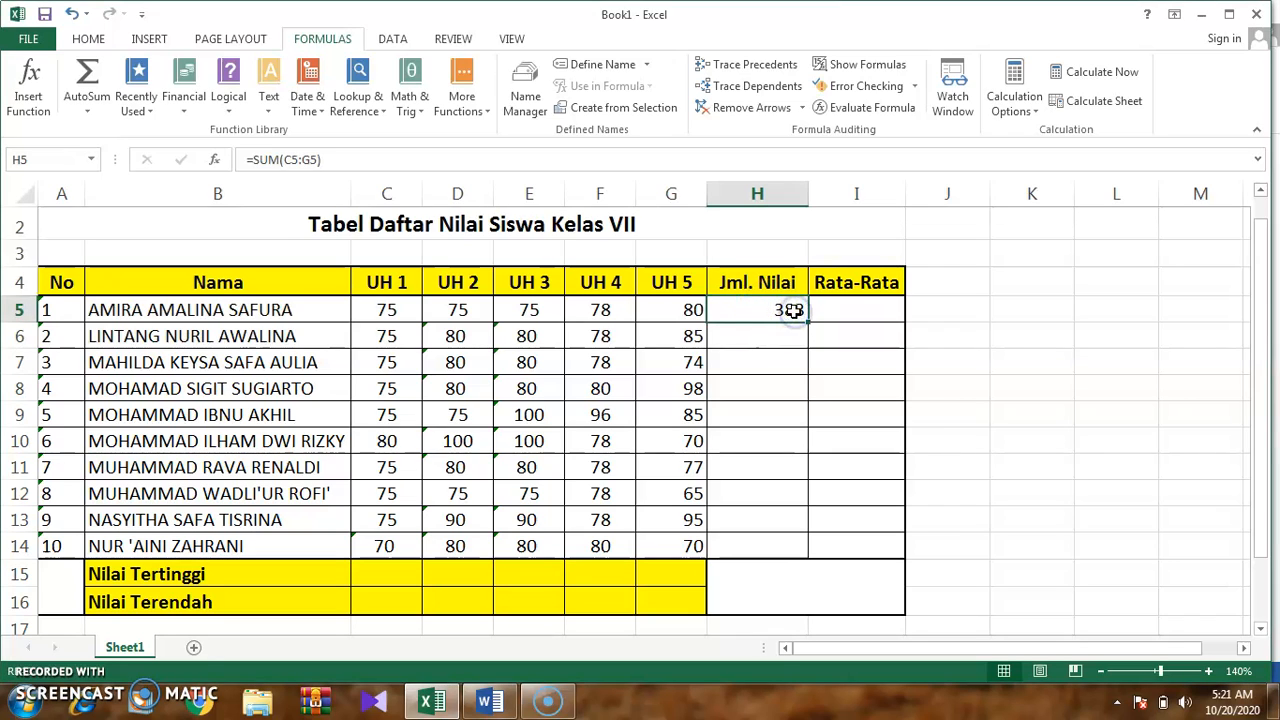
pyautogui.press('Delete')
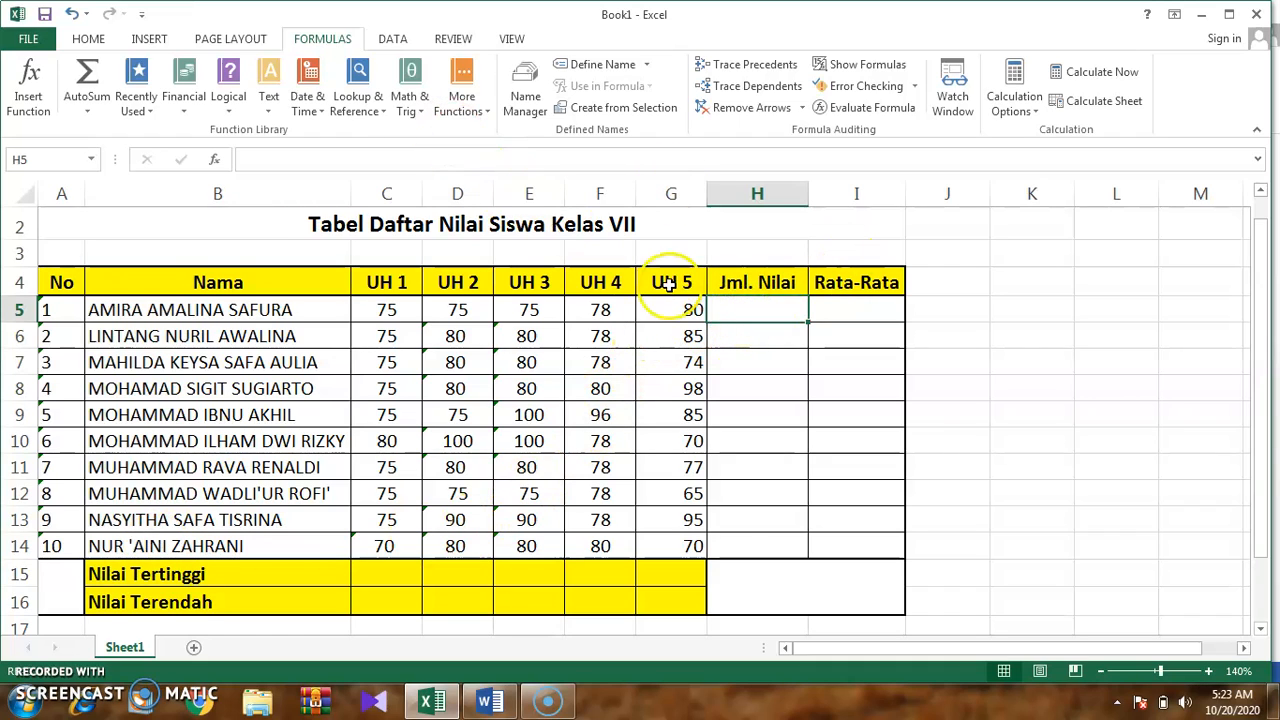
pyautogui.click(759, 337)
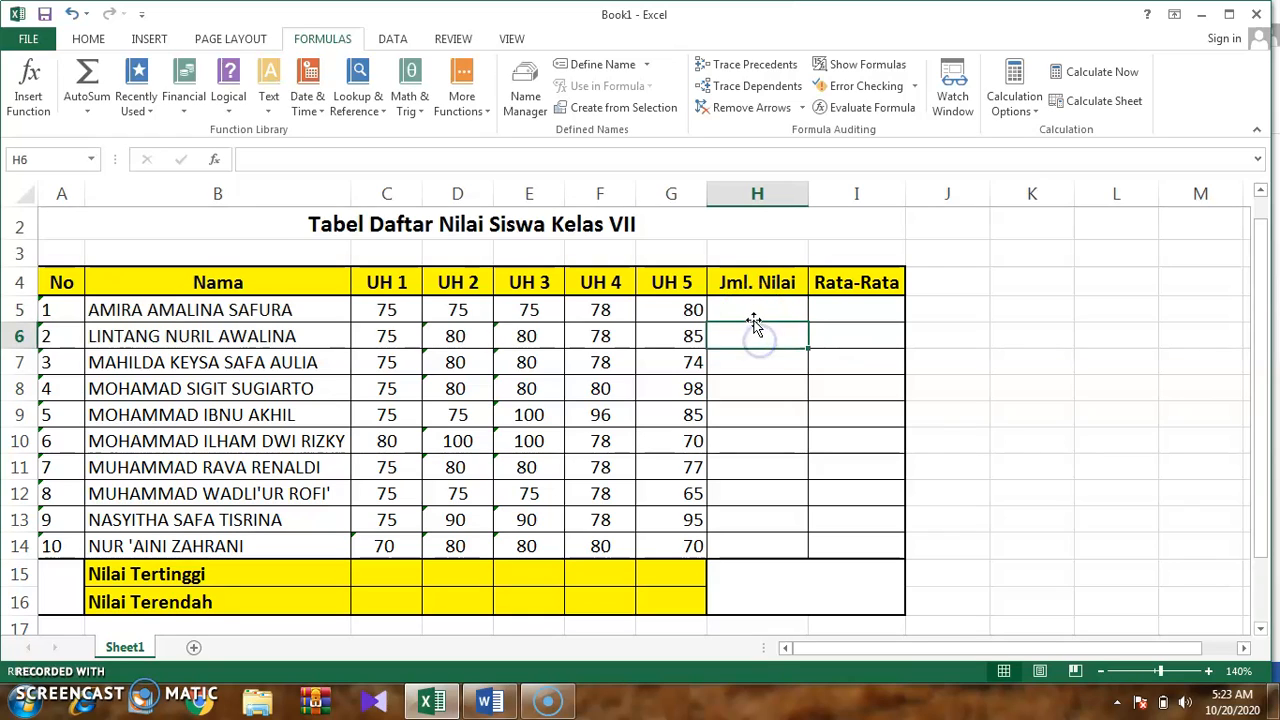
pyautogui.click(752, 311)
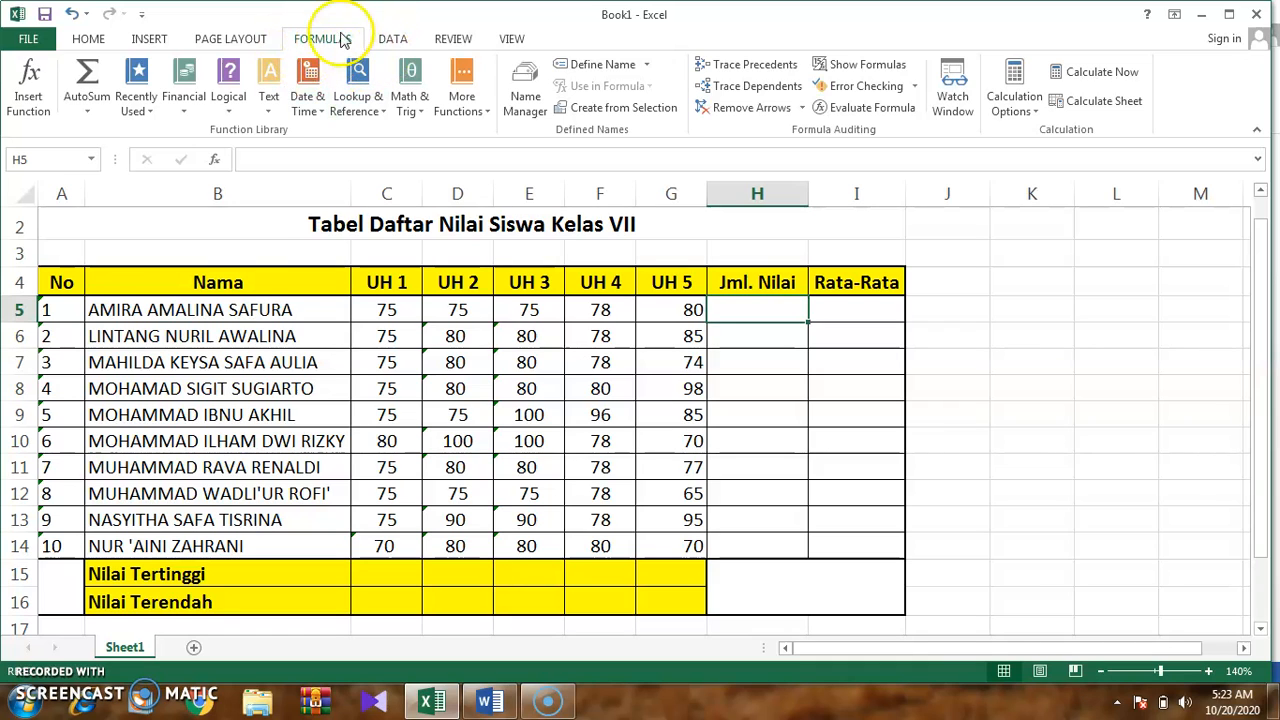
pyautogui.click(421, 114)
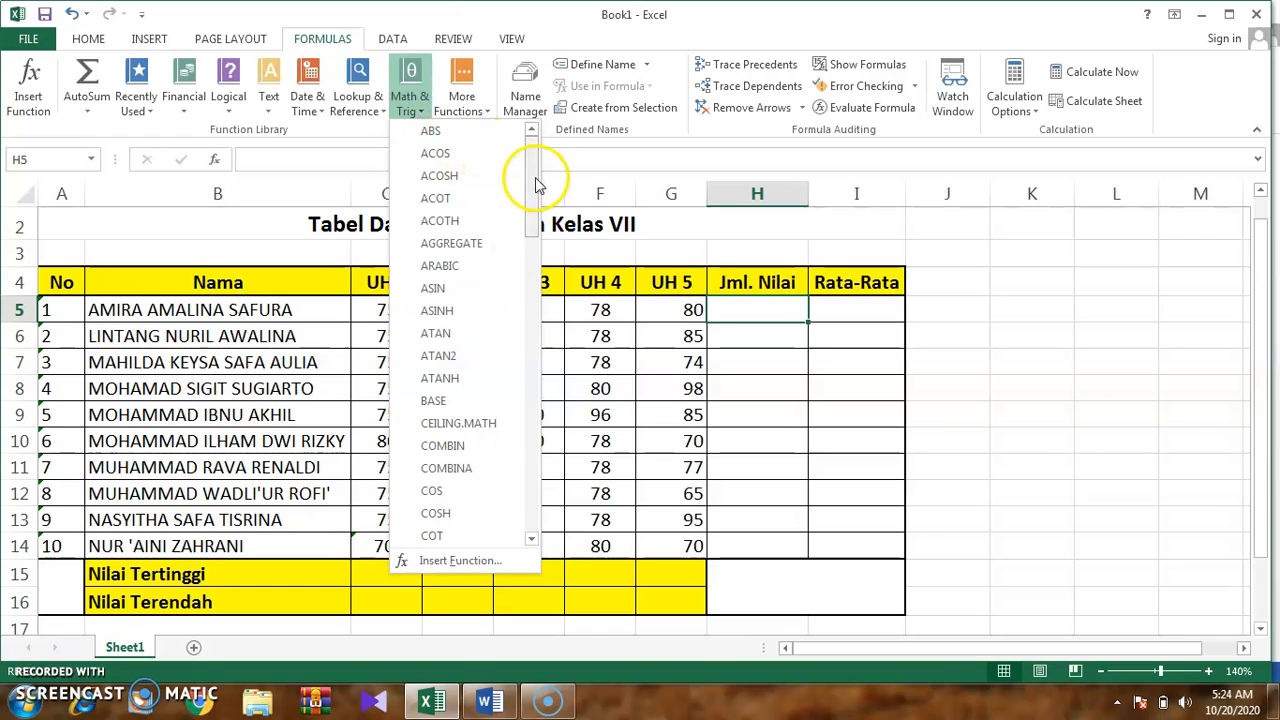
pyautogui.moveTo(532, 185); pyautogui.dragTo(544, 446)
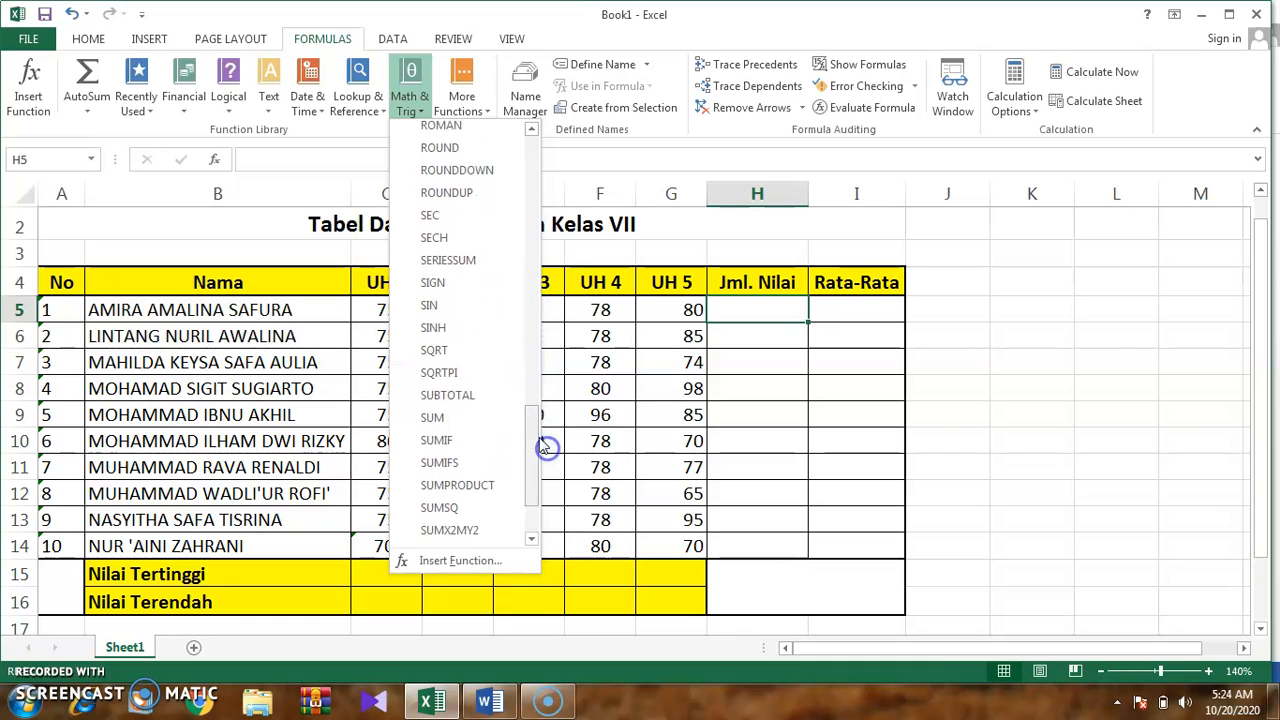
pyautogui.click(431, 420)
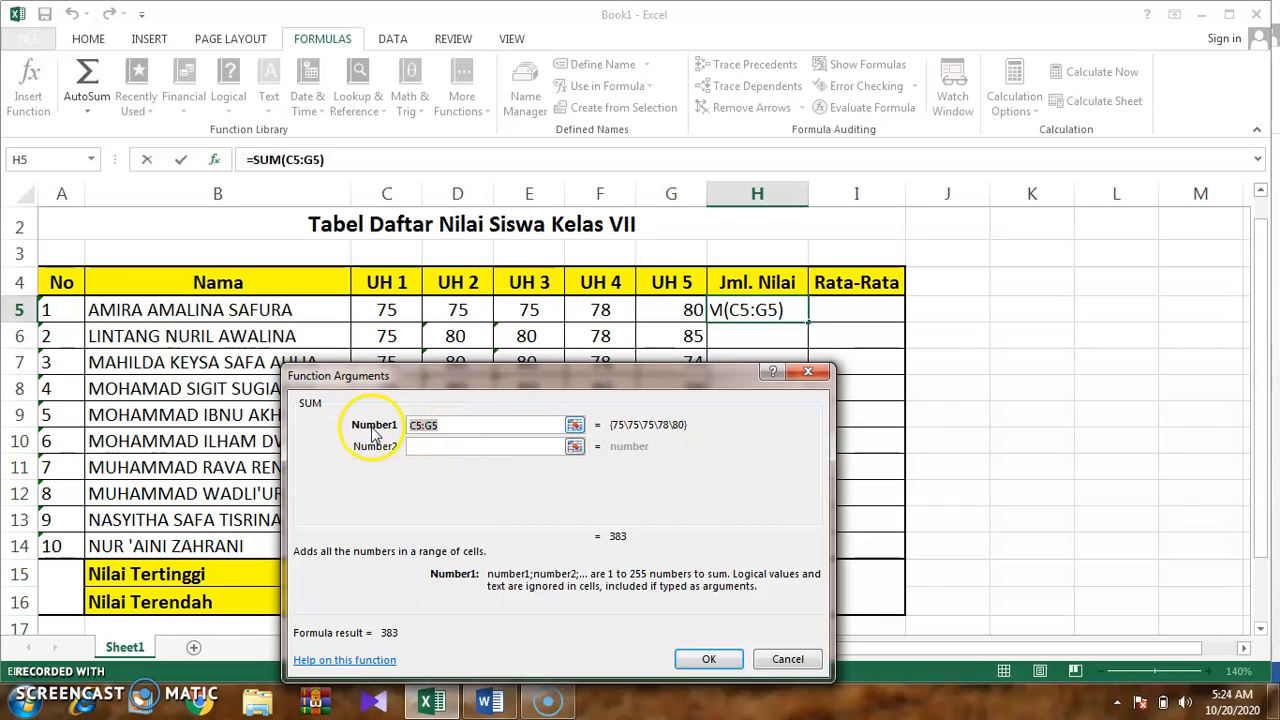
pyautogui.press('BackSpace')
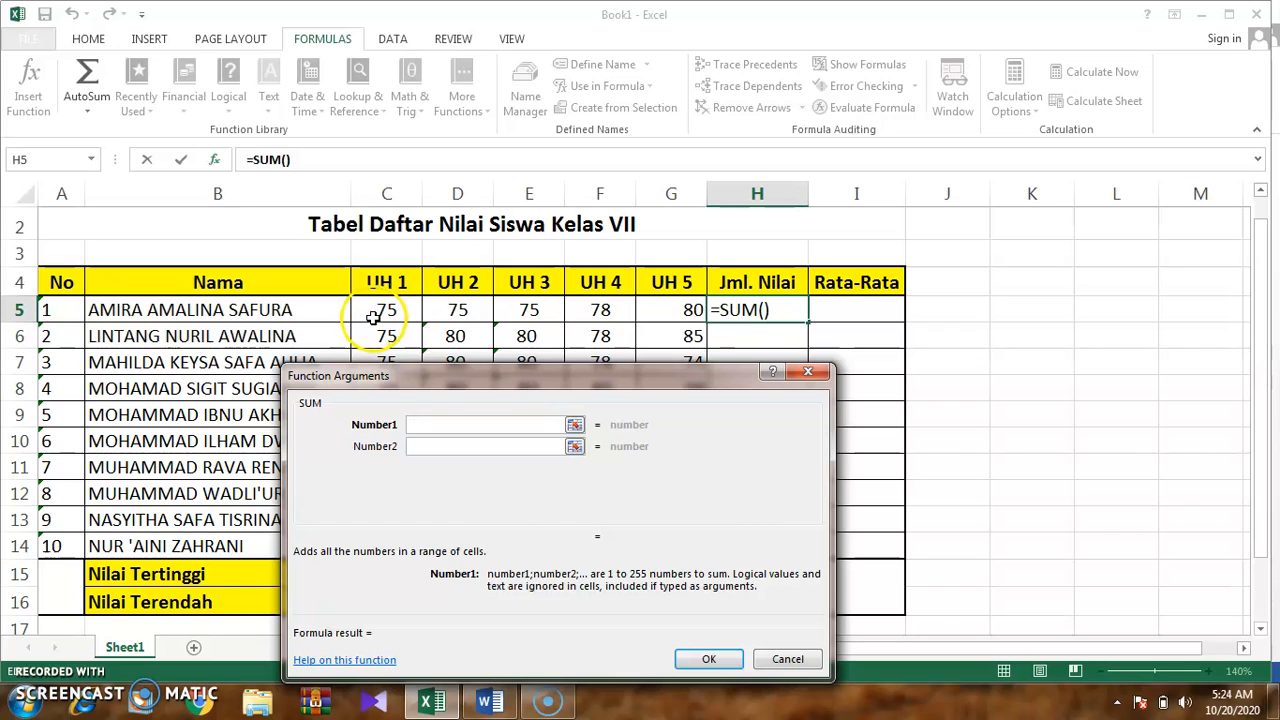
pyautogui.moveTo(383, 313); pyautogui.dragTo(668, 313)
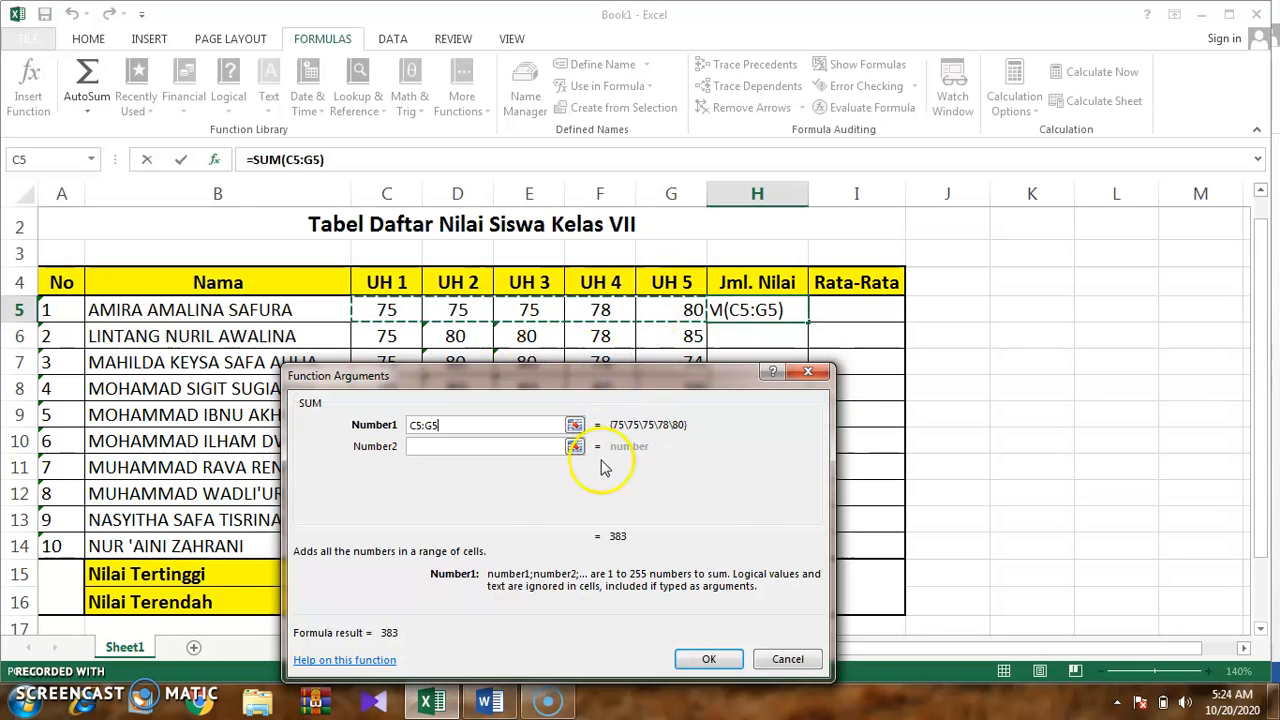
pyautogui.click(709, 659)
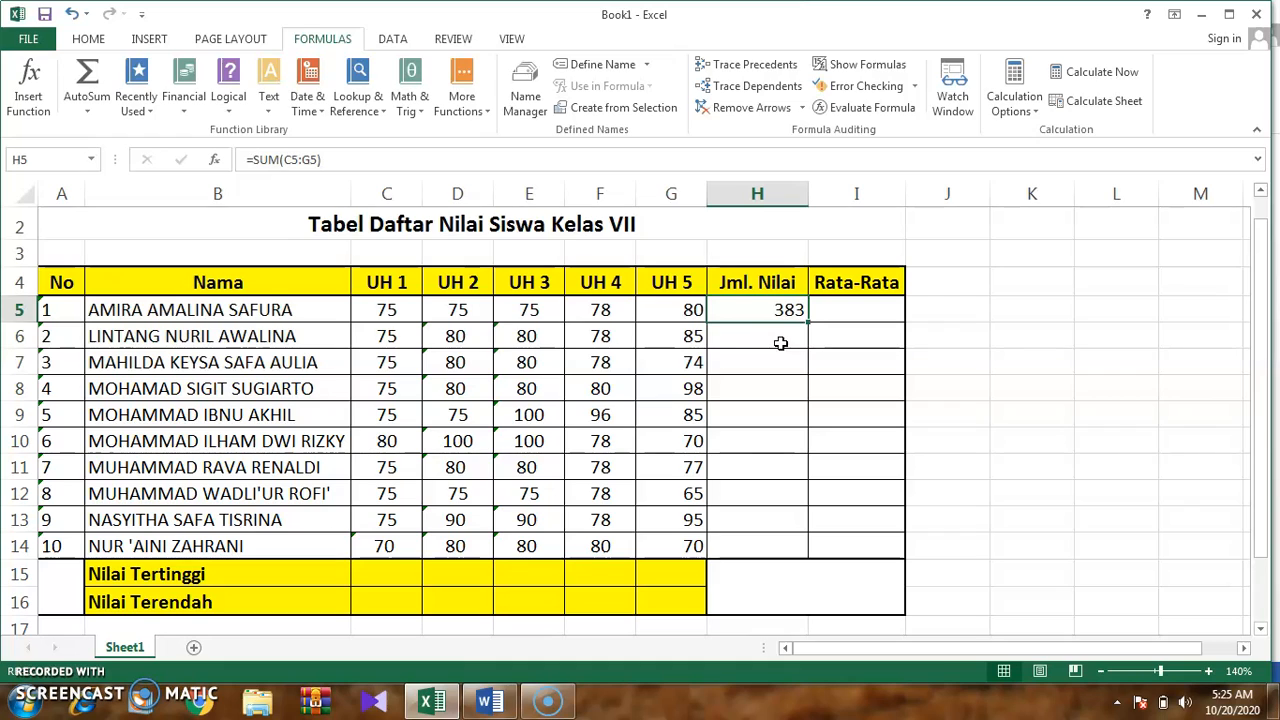
# Step: Insert a SUM function over C6:G6 in H6 and fill the formula down through H14
pyautogui.click(788, 338)
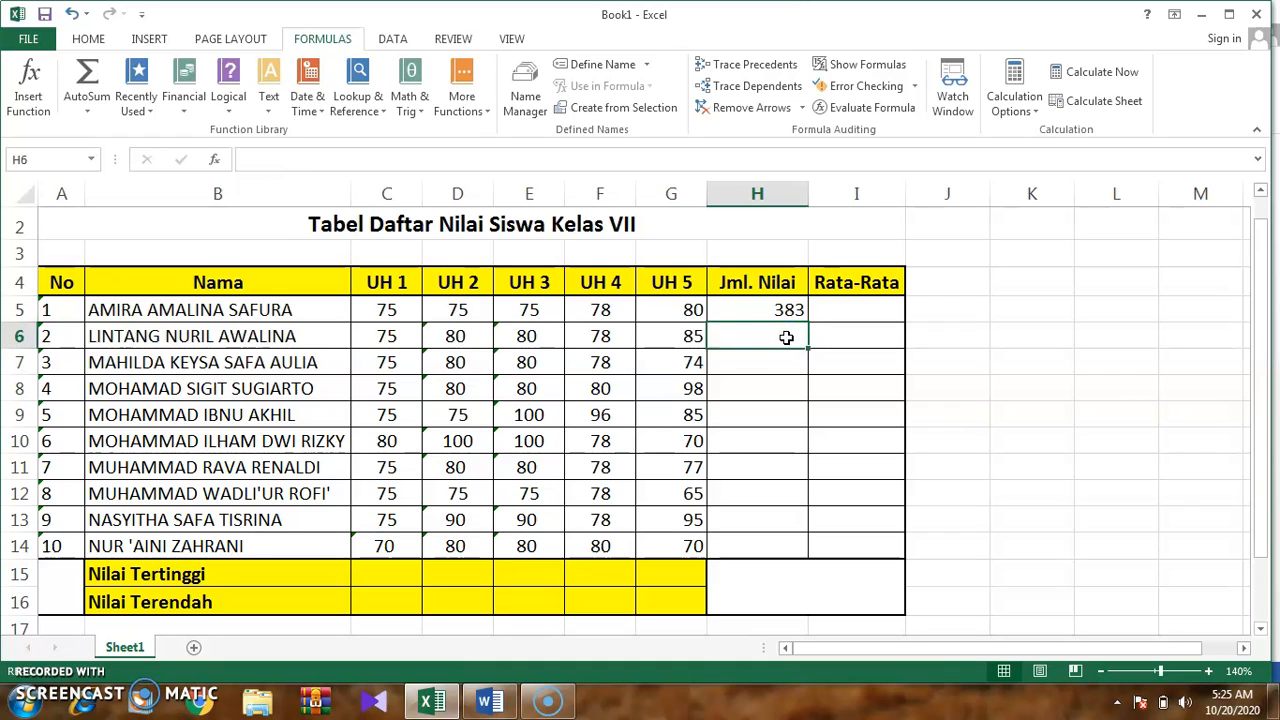
pyautogui.click(410, 104)
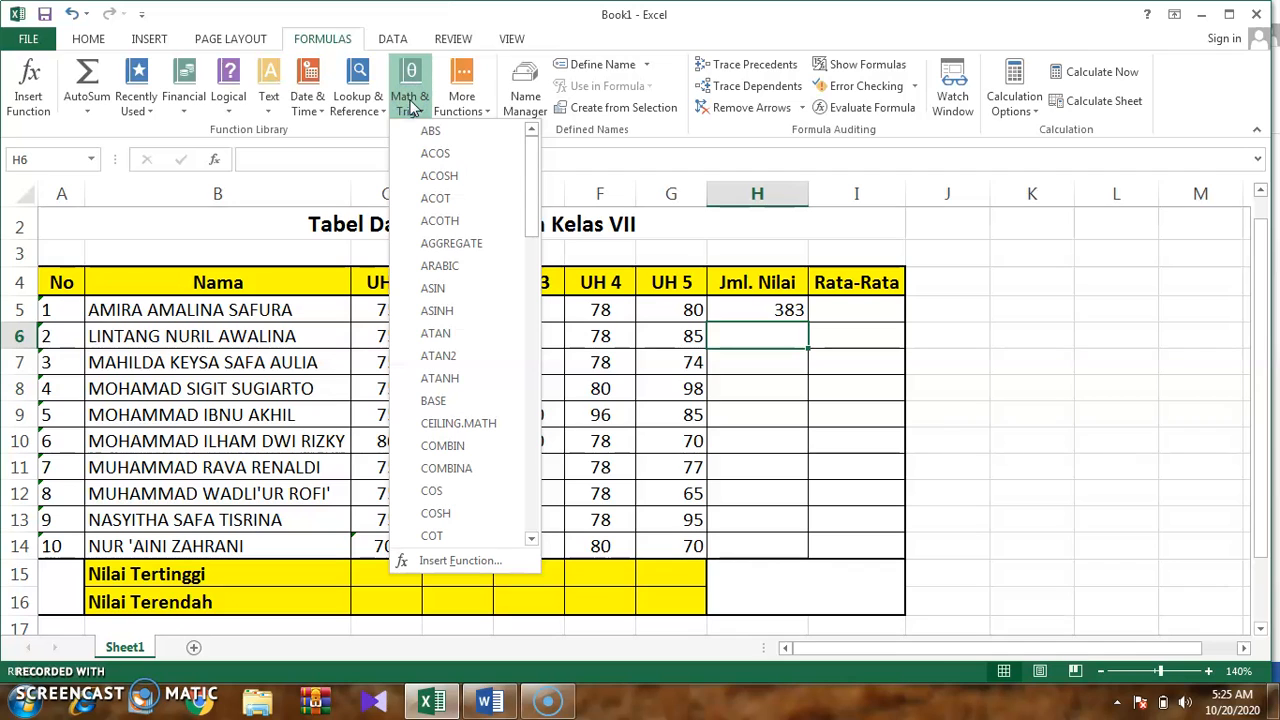
pyautogui.scroll(-5, 468, 350)
pyautogui.scroll(-8, 463, 390)
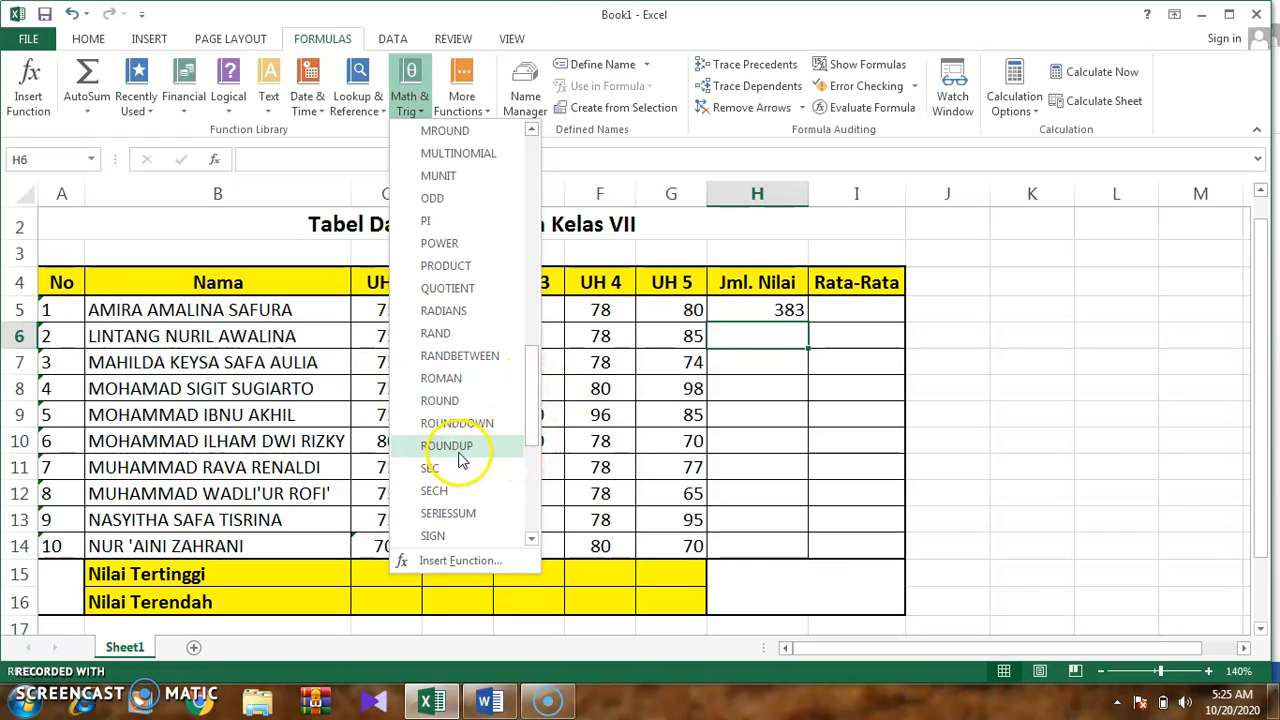
pyautogui.scroll(-4, 462, 460)
pyautogui.scroll(1, 449, 484)
pyautogui.click(434, 468)
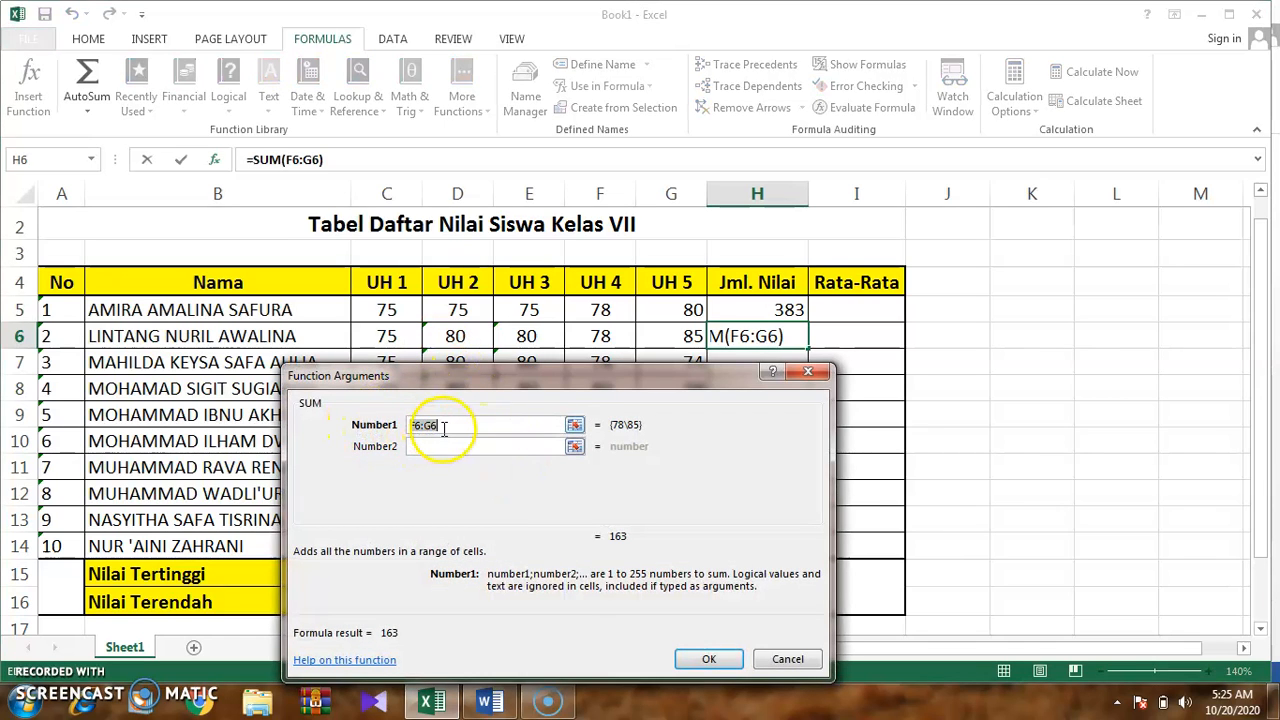
pyautogui.press('BackSpace')
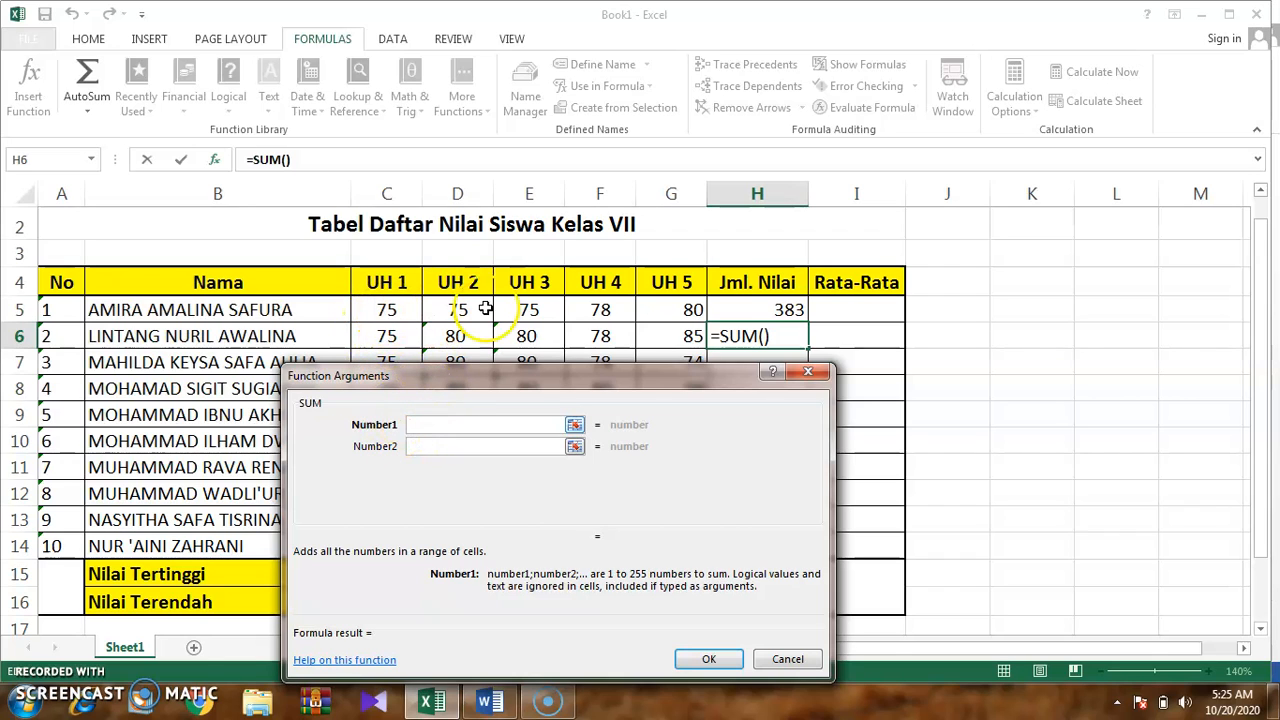
pyautogui.click(383, 335)
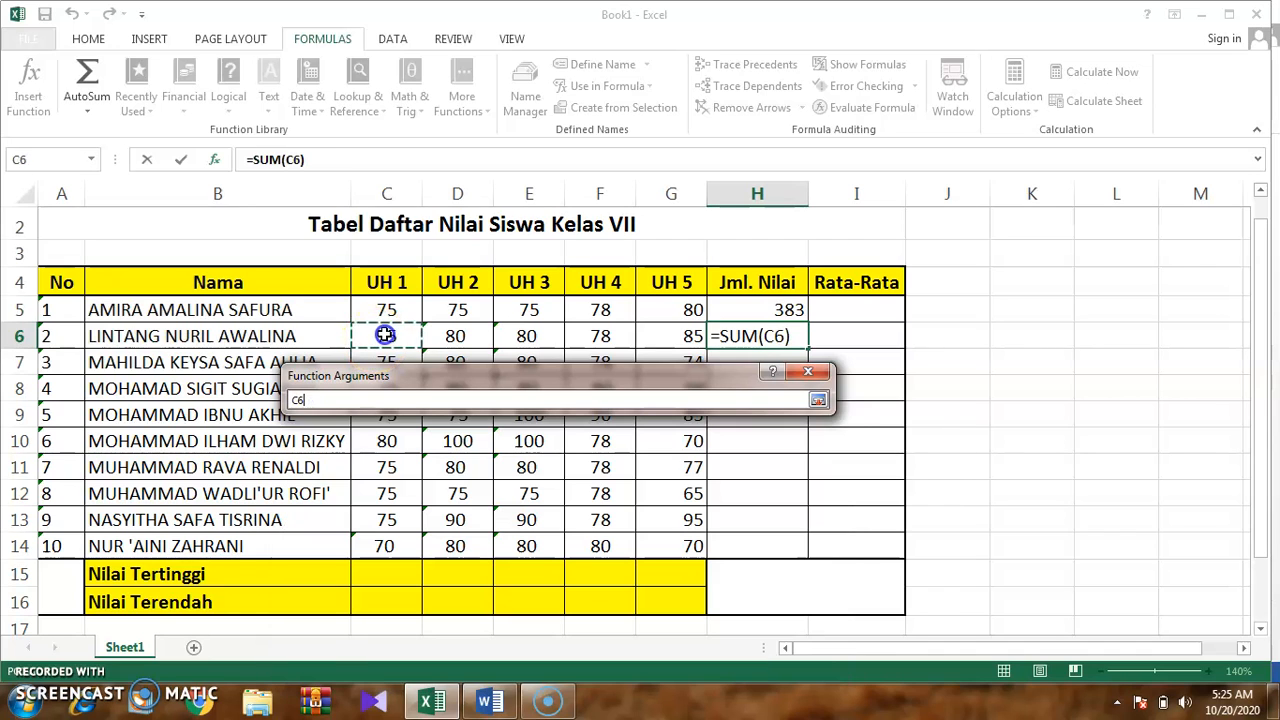
pyautogui.moveTo(430, 327); pyautogui.dragTo(681, 337)
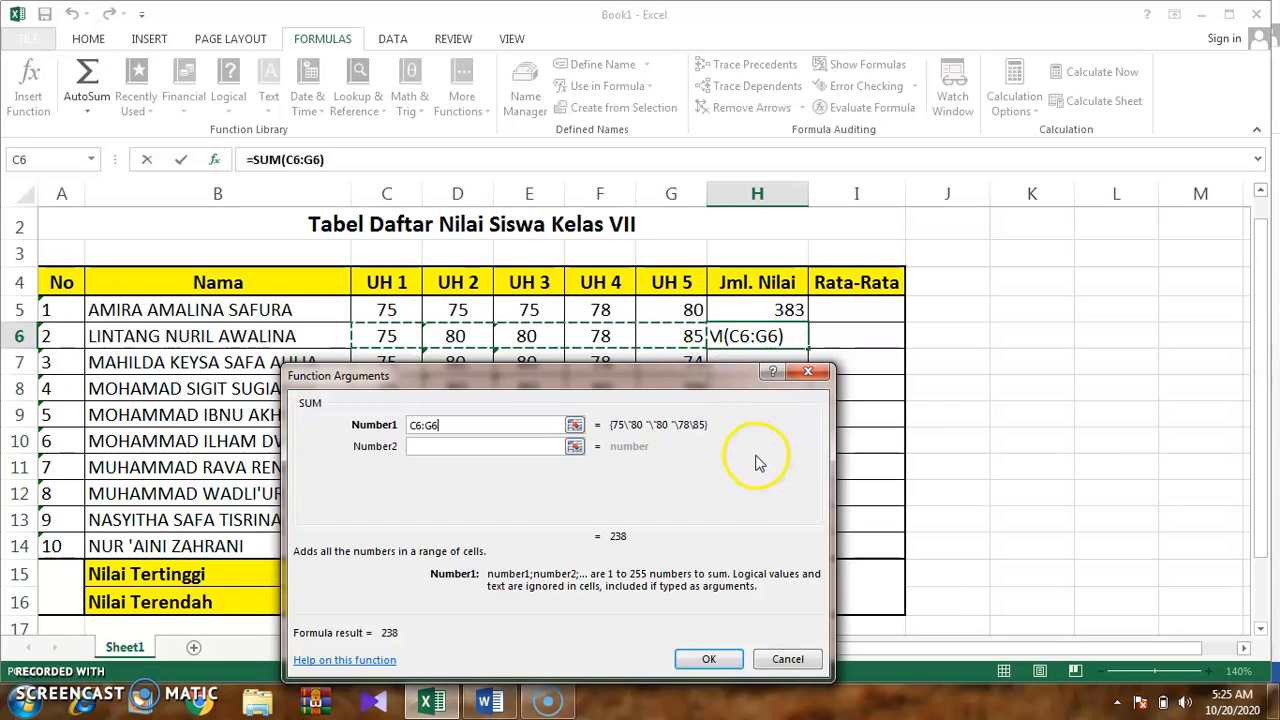
pyautogui.click(709, 659)
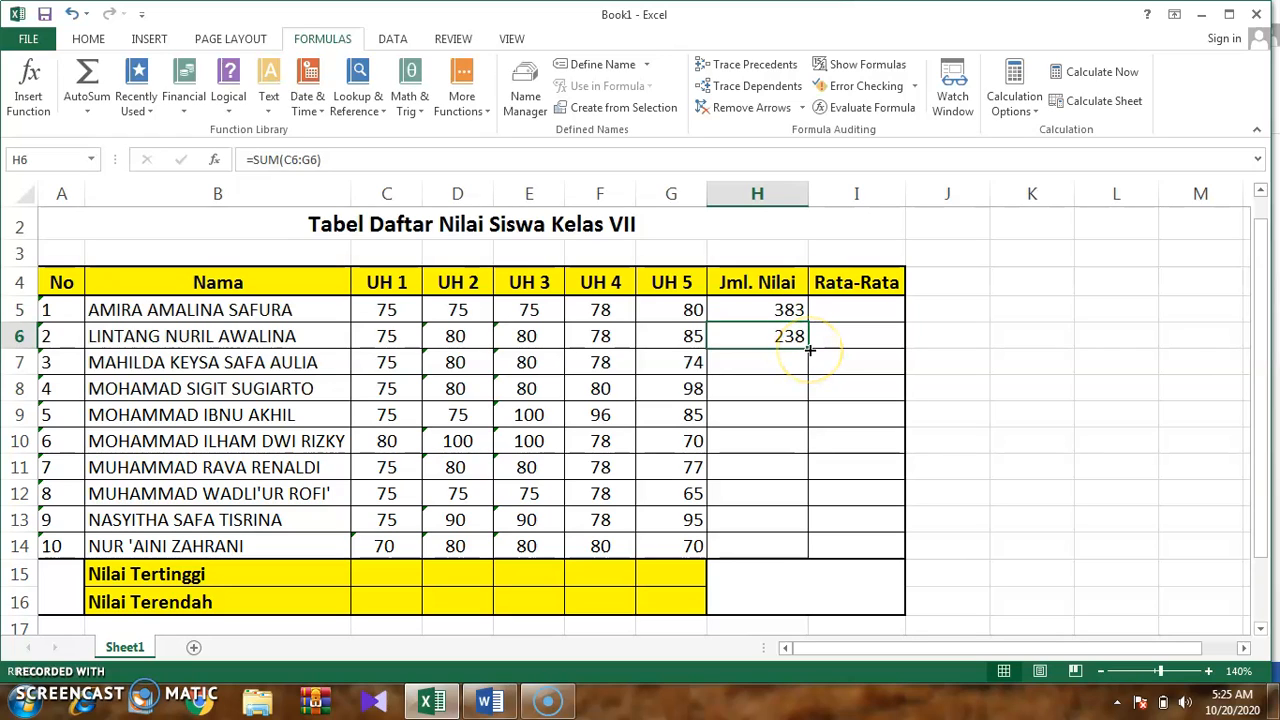
pyautogui.moveTo(809, 349); pyautogui.dragTo(803, 549)
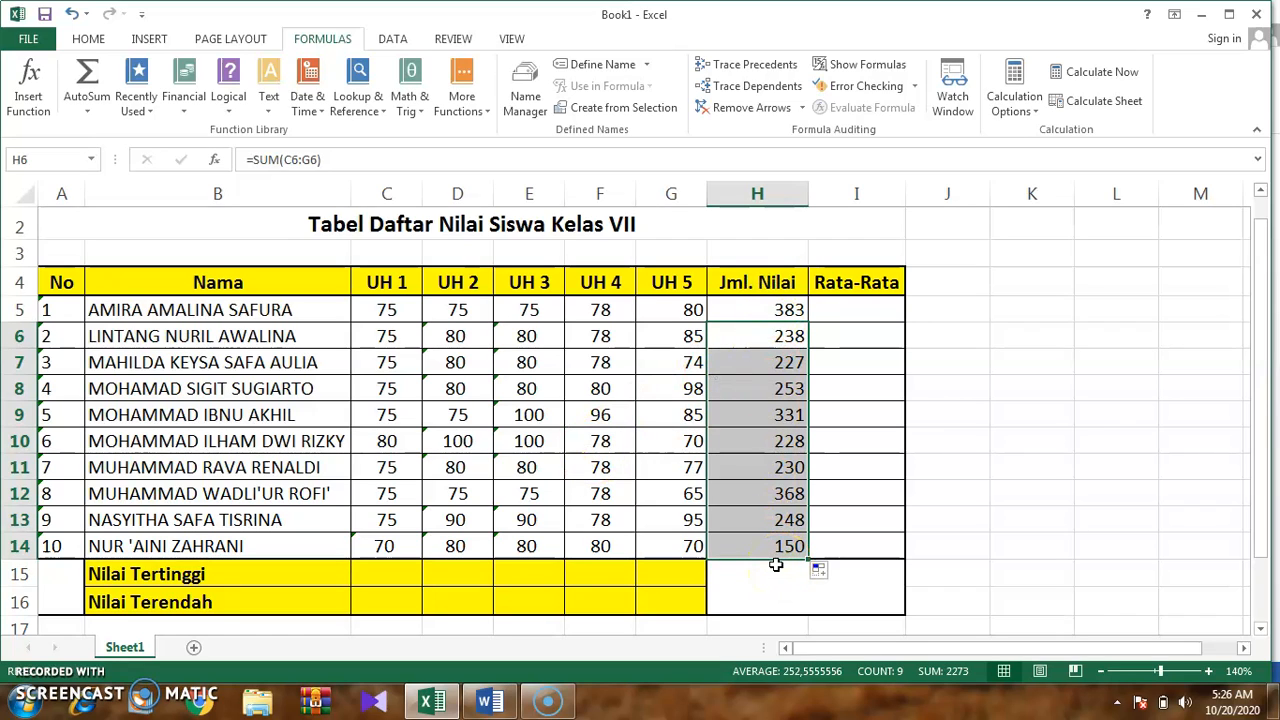
# Step: Insert an AVERAGE function over the scores in C5:G5 in the first student's Rata-Rata cell I5
pyautogui.click(852, 311)
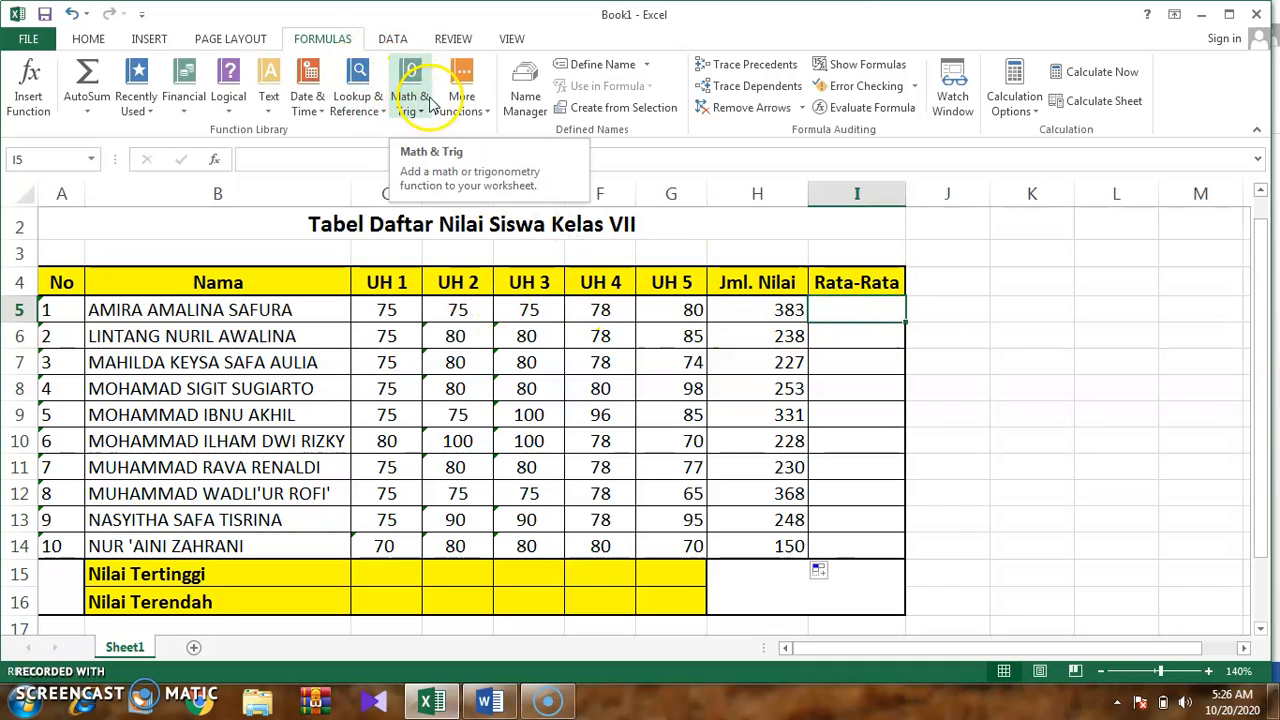
pyautogui.click(480, 118)
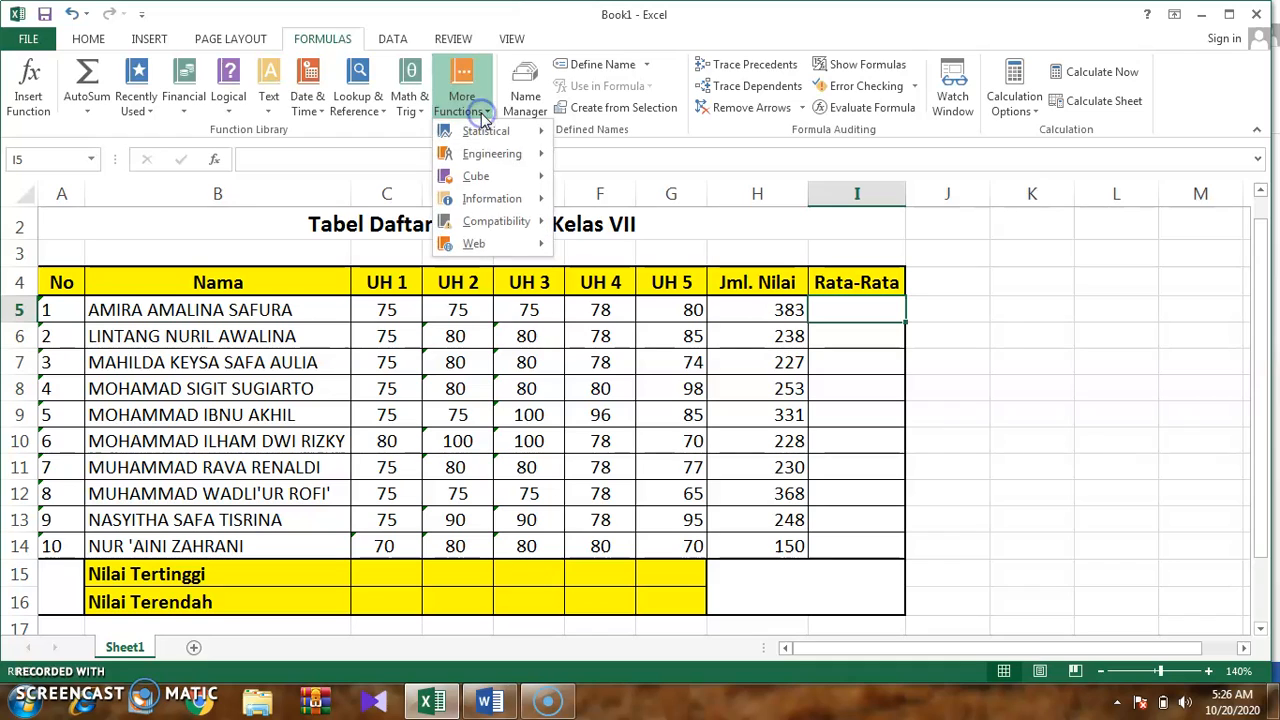
pyautogui.click(484, 133)
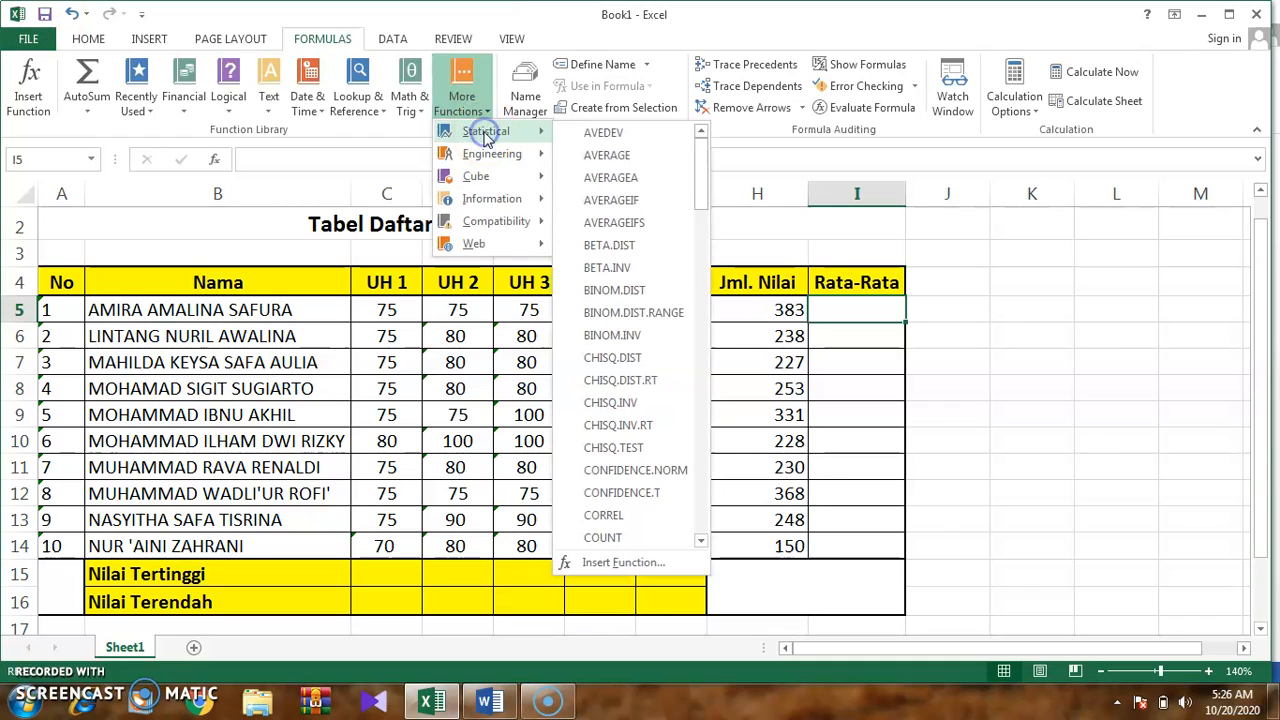
pyautogui.click(607, 157)
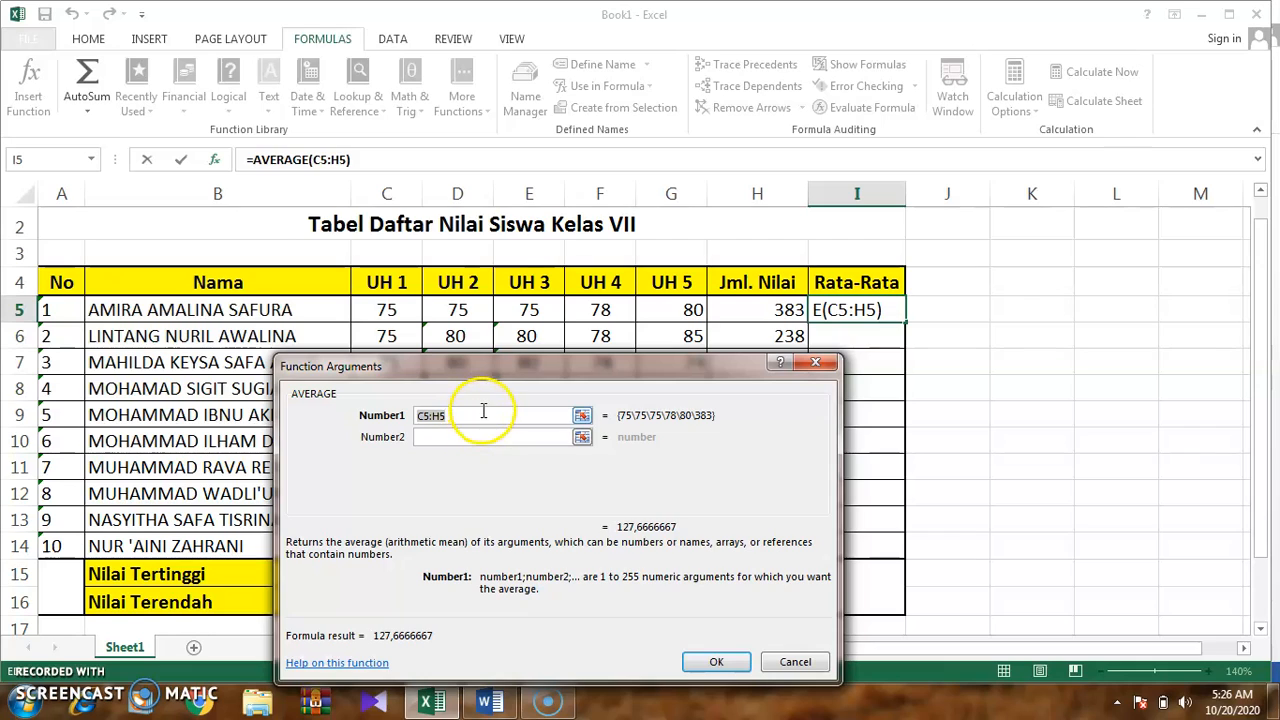
pyautogui.press('BackSpace')
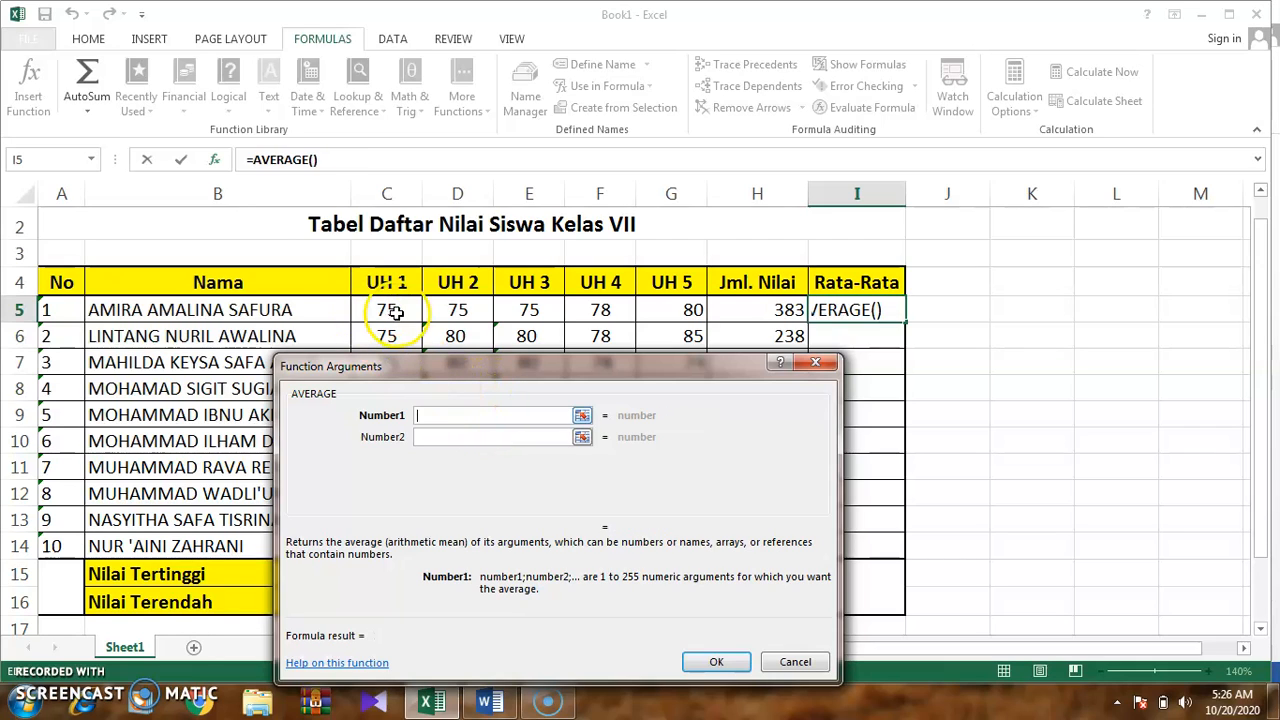
pyautogui.moveTo(385, 310); pyautogui.dragTo(663, 311)
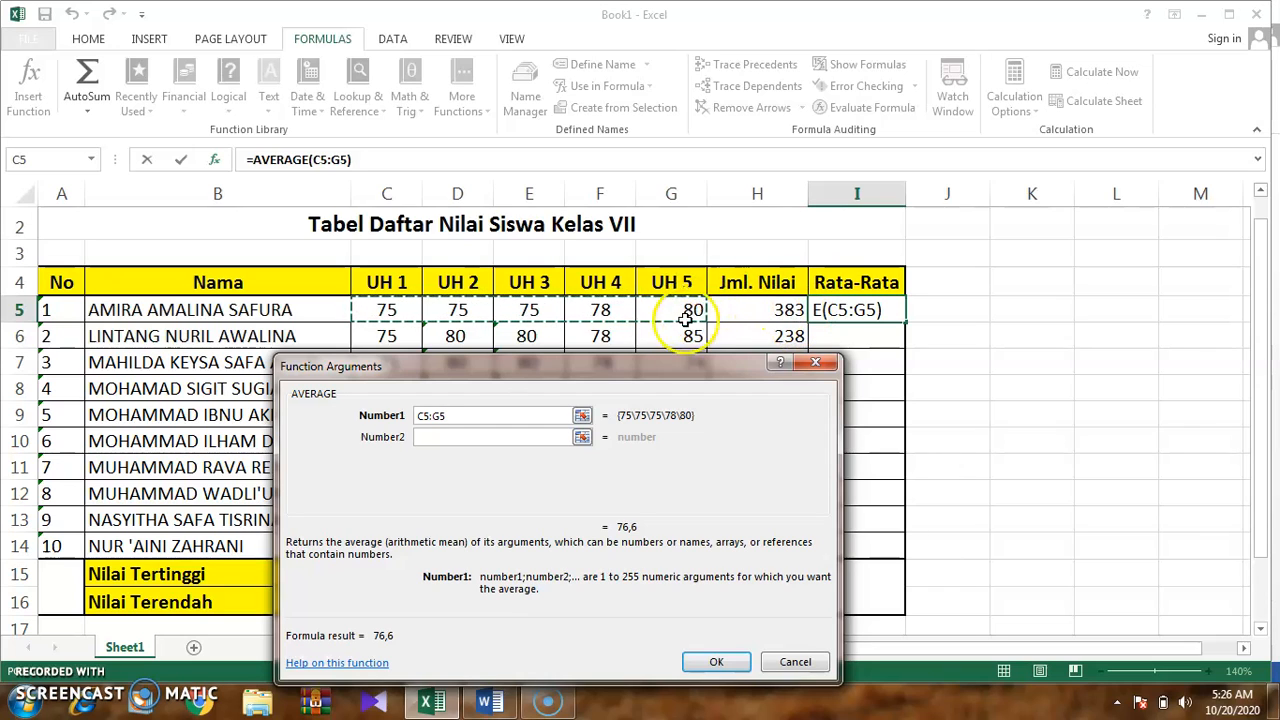
pyautogui.click(717, 664)
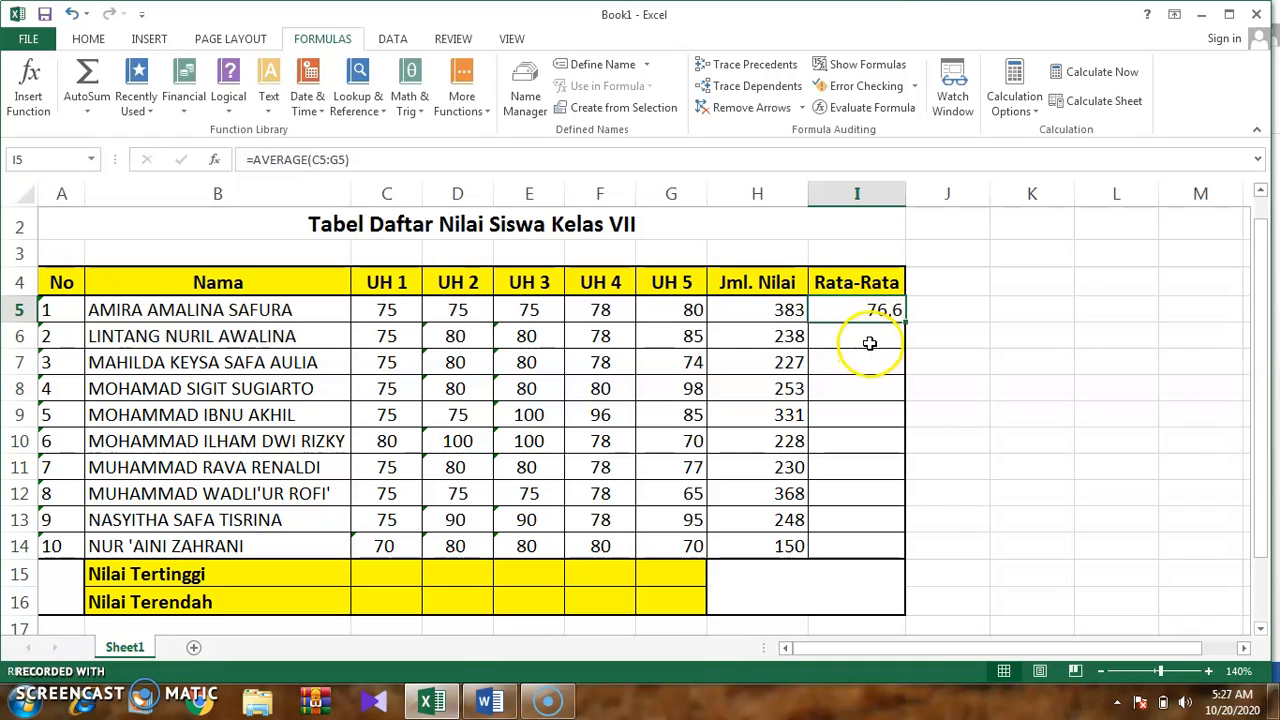
# Step: Insert an AVERAGE function over C6:G6 in I6 and fill the formula down through I14
pyautogui.click(872, 338)
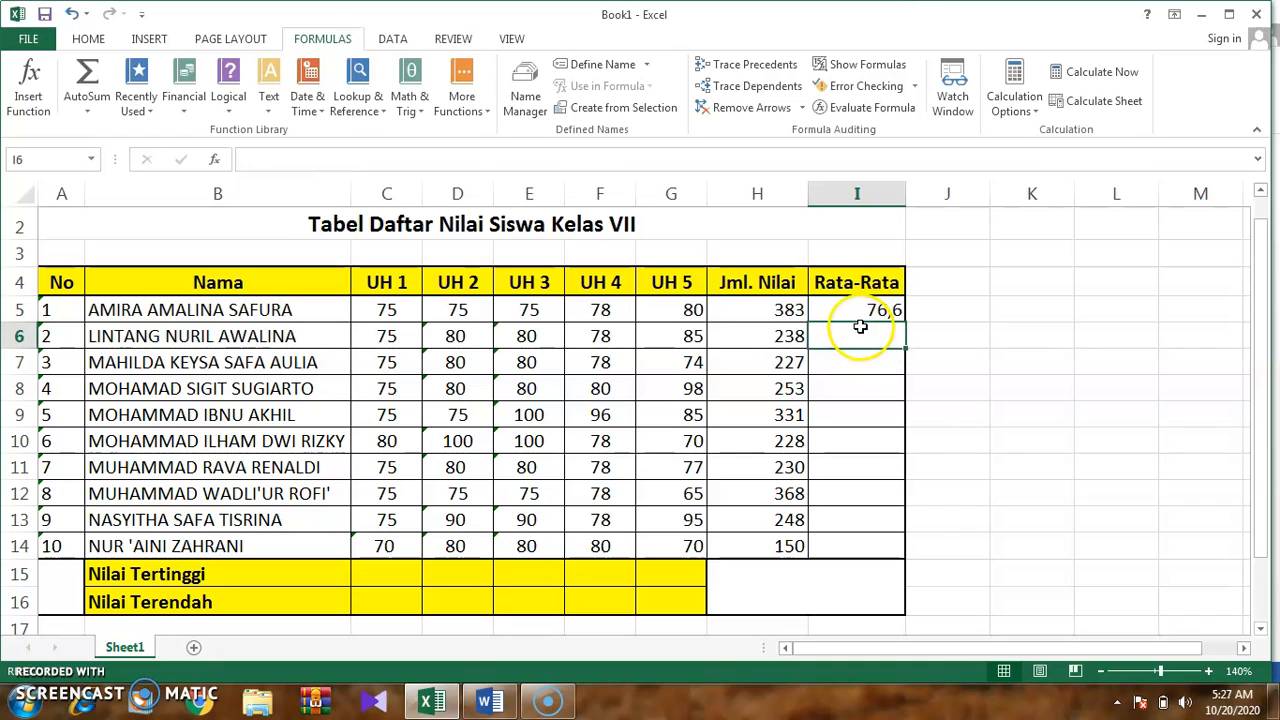
pyautogui.click(465, 108)
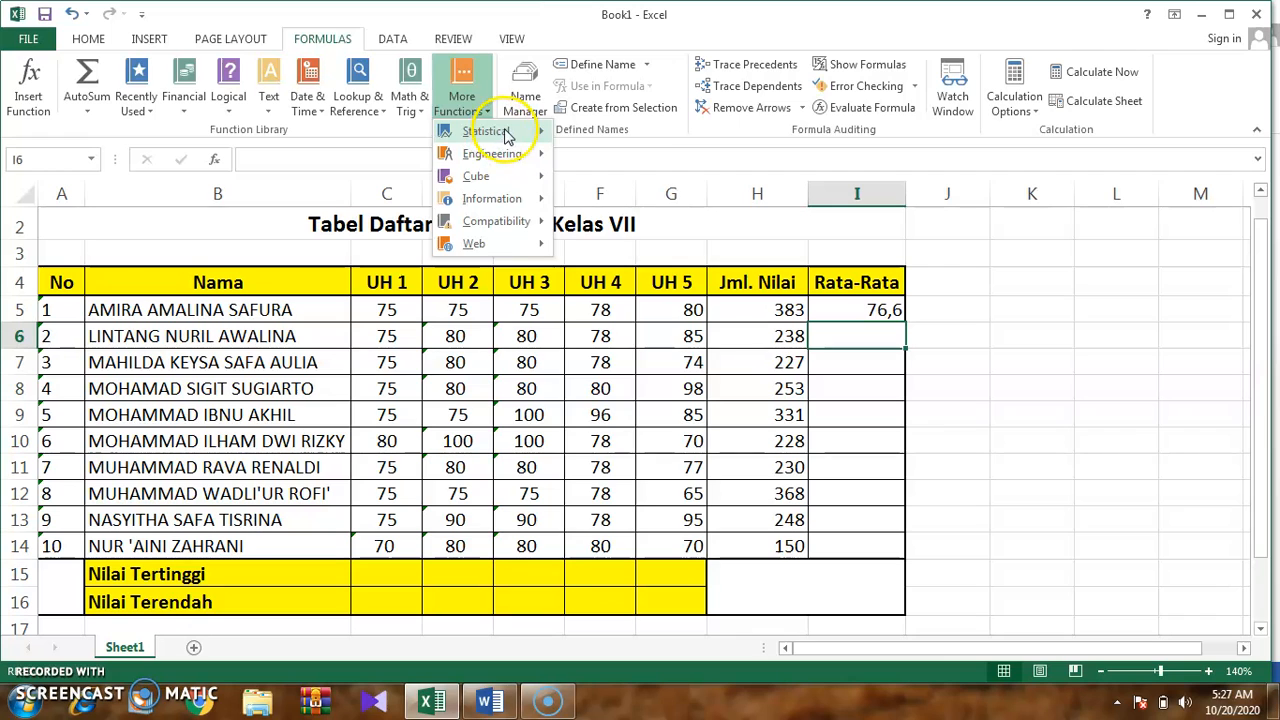
pyautogui.moveTo(505, 132)
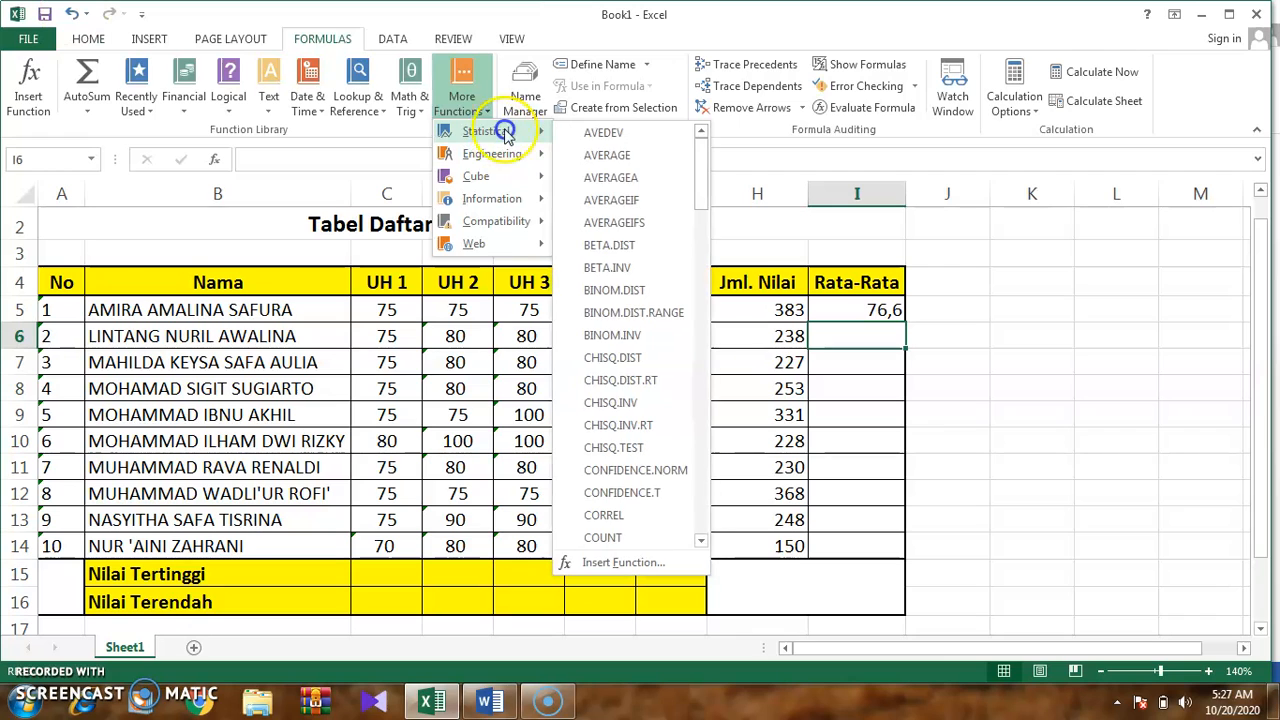
pyautogui.click(613, 160)
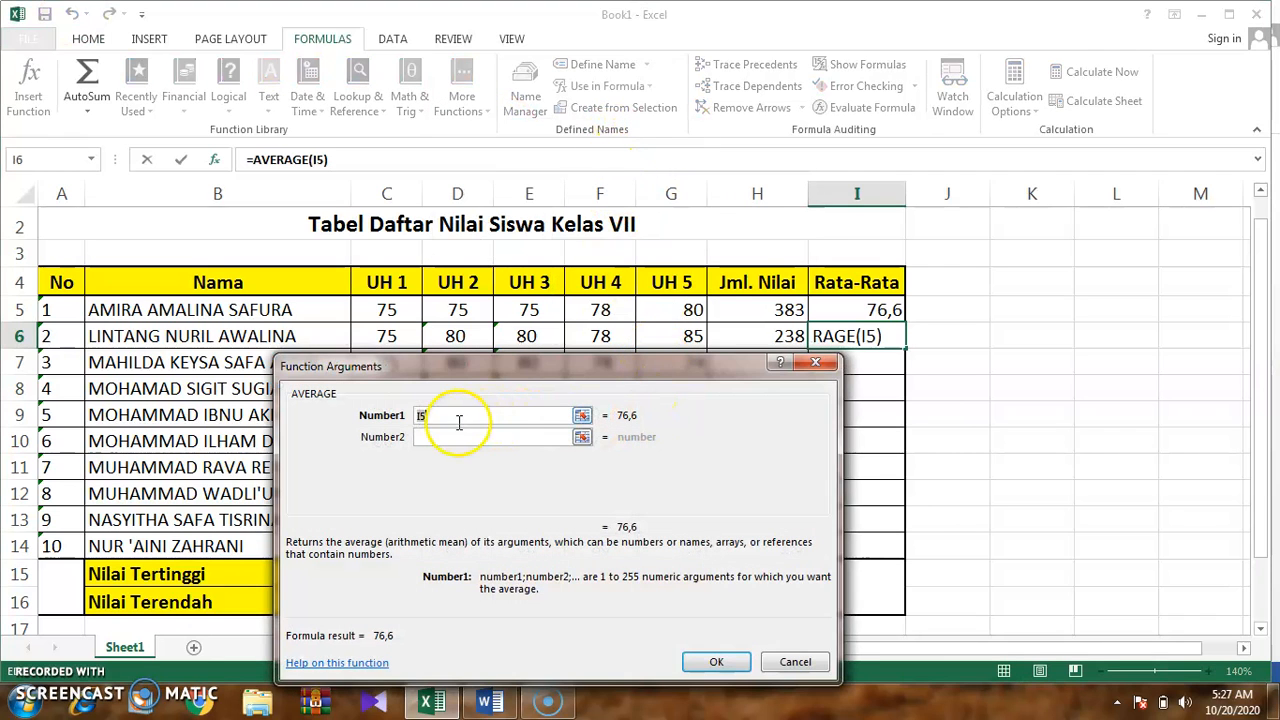
pyautogui.press('BackSpace')
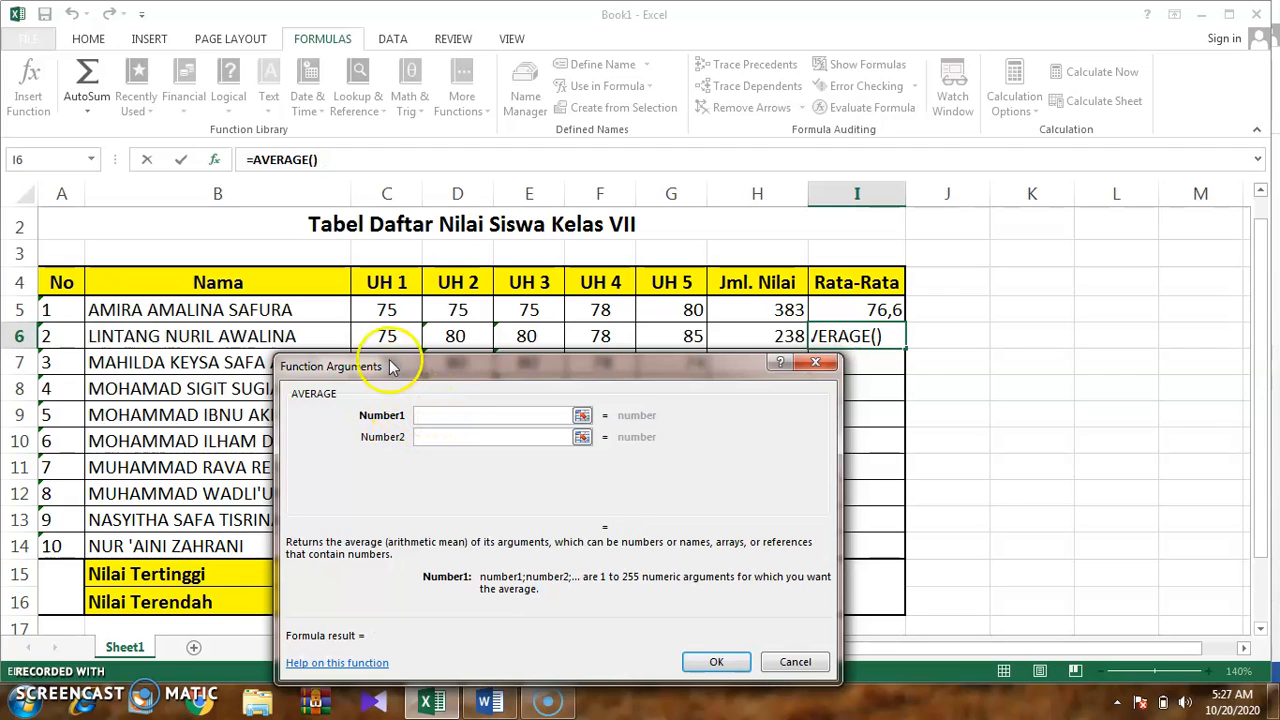
pyautogui.moveTo(384, 335); pyautogui.dragTo(652, 340)
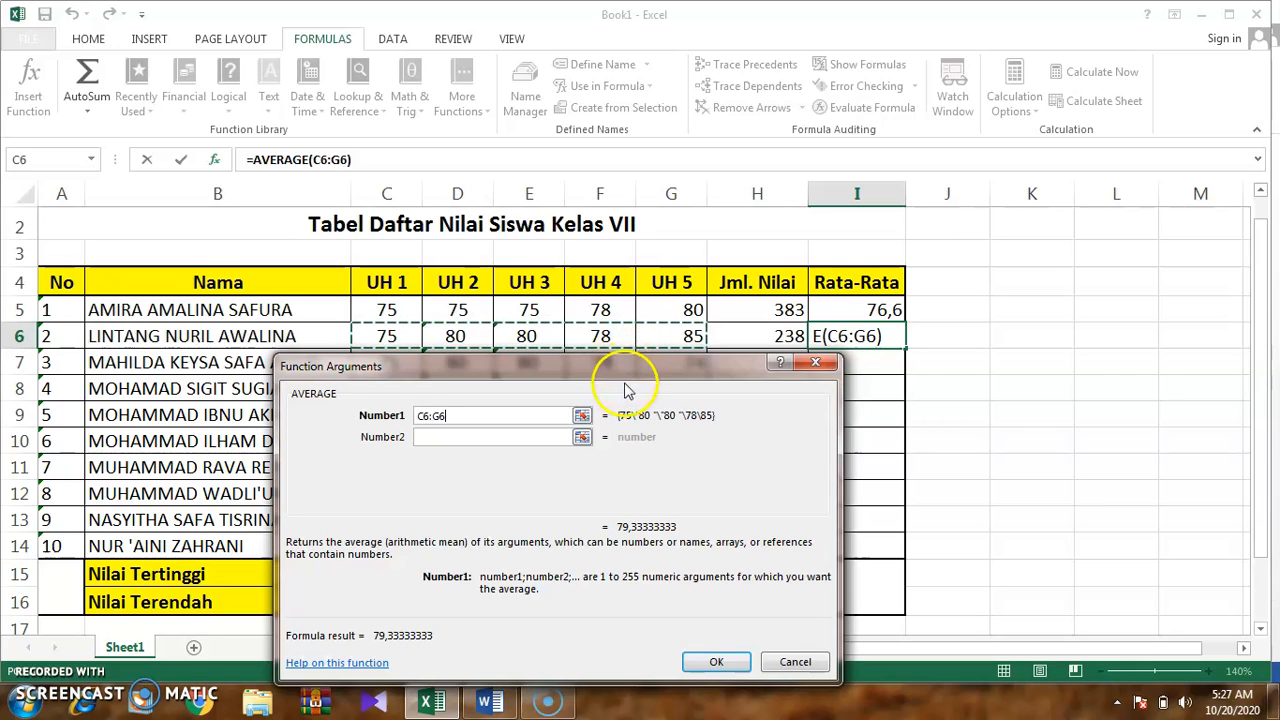
pyautogui.click(719, 663)
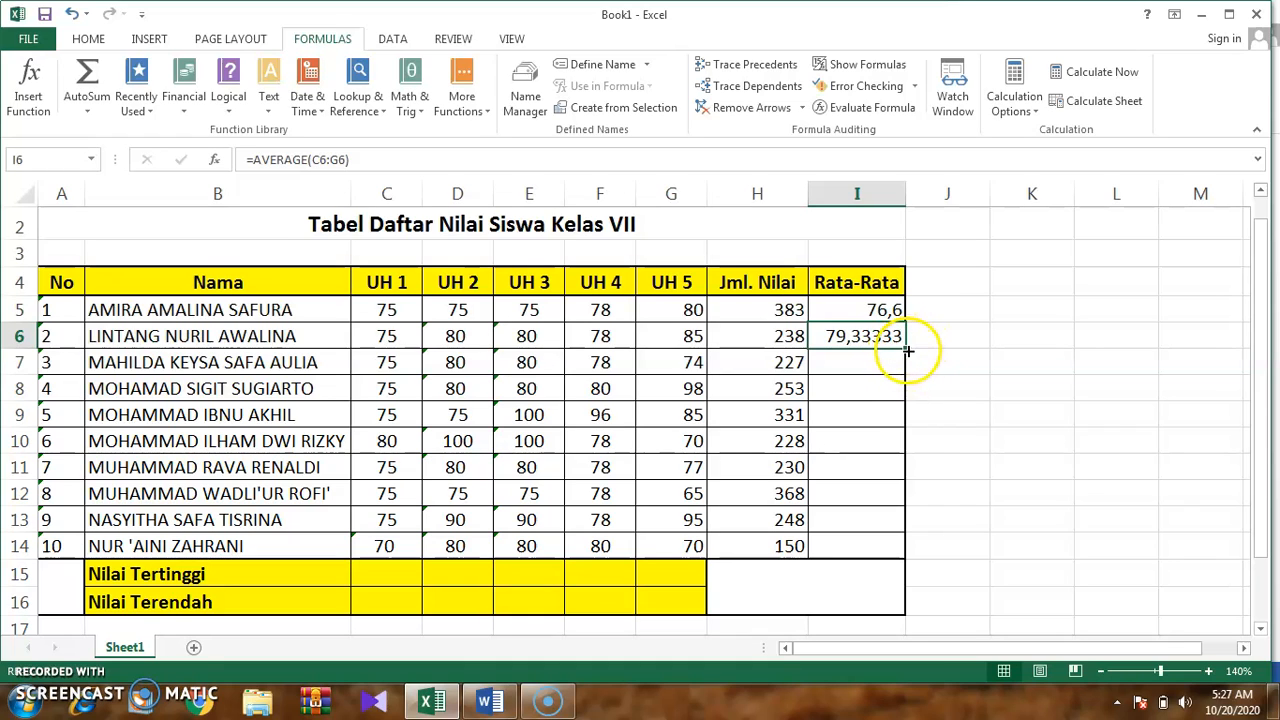
pyautogui.moveTo(905, 354); pyautogui.dragTo(894, 549)
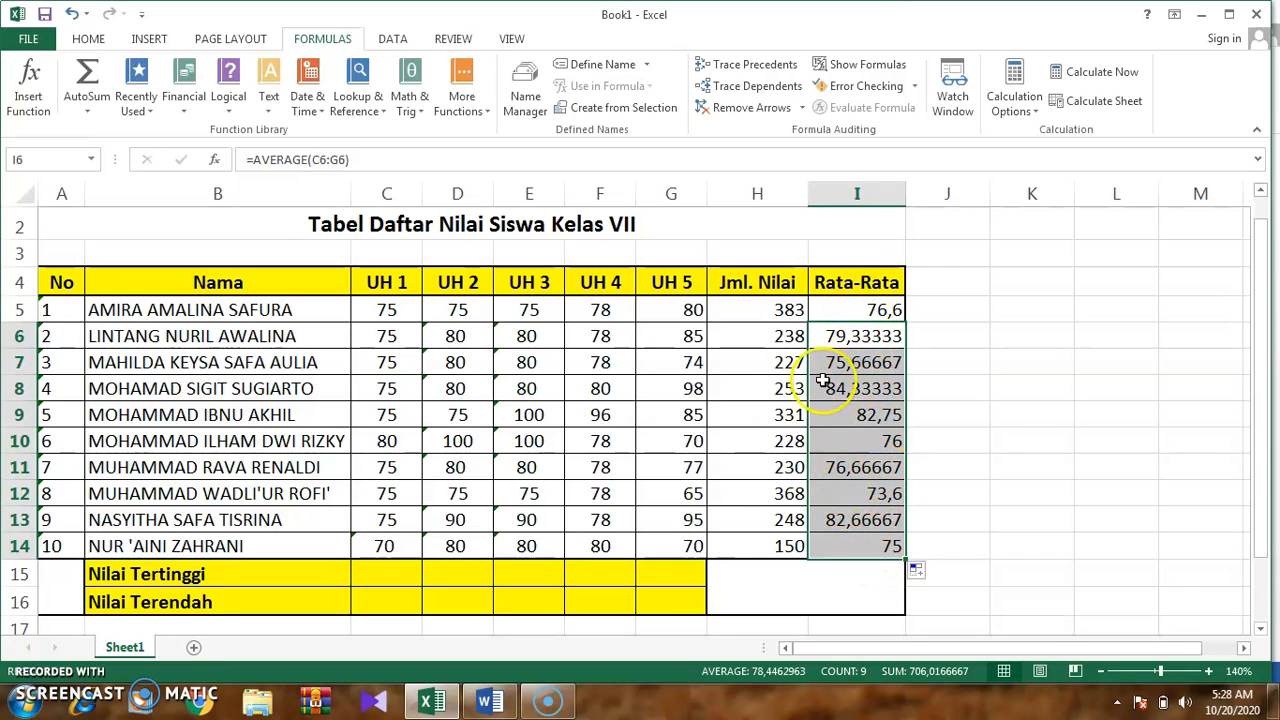
# Step: Format the Rata-Rata averages in I5:I14 to show one decimal place
pyautogui.moveTo(860, 308); pyautogui.dragTo(874, 546)
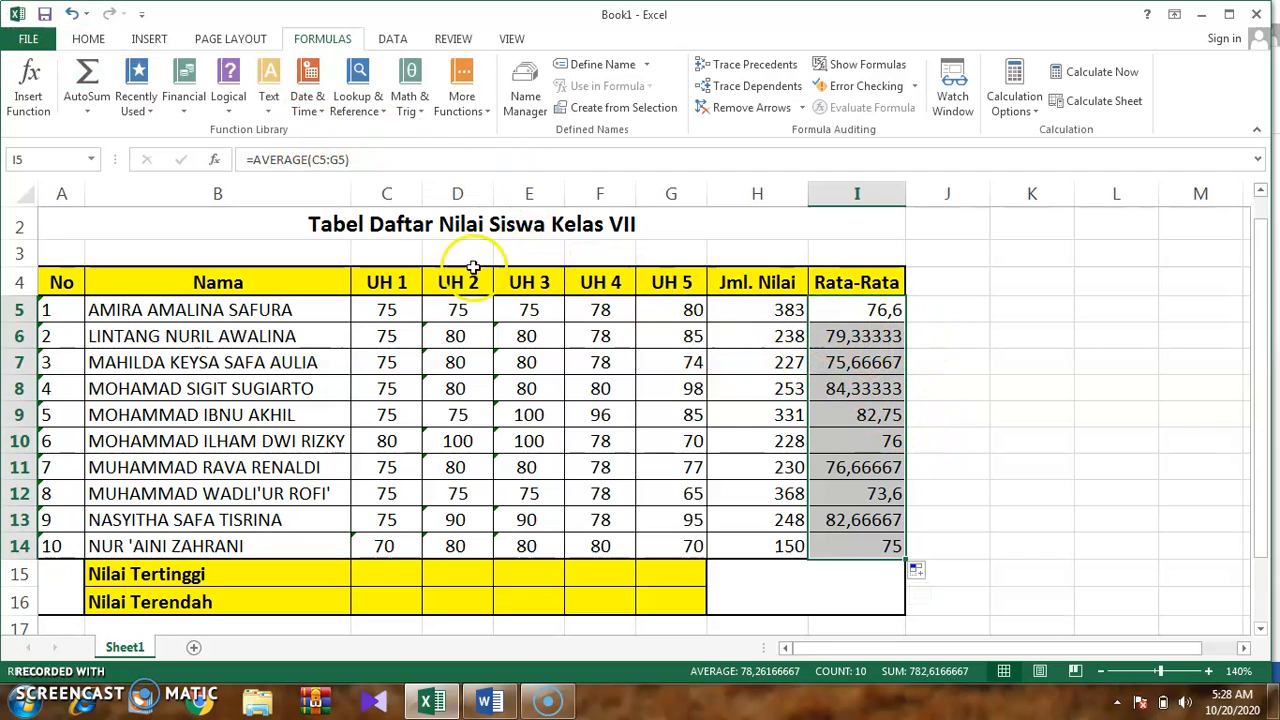
pyautogui.click(88, 38)
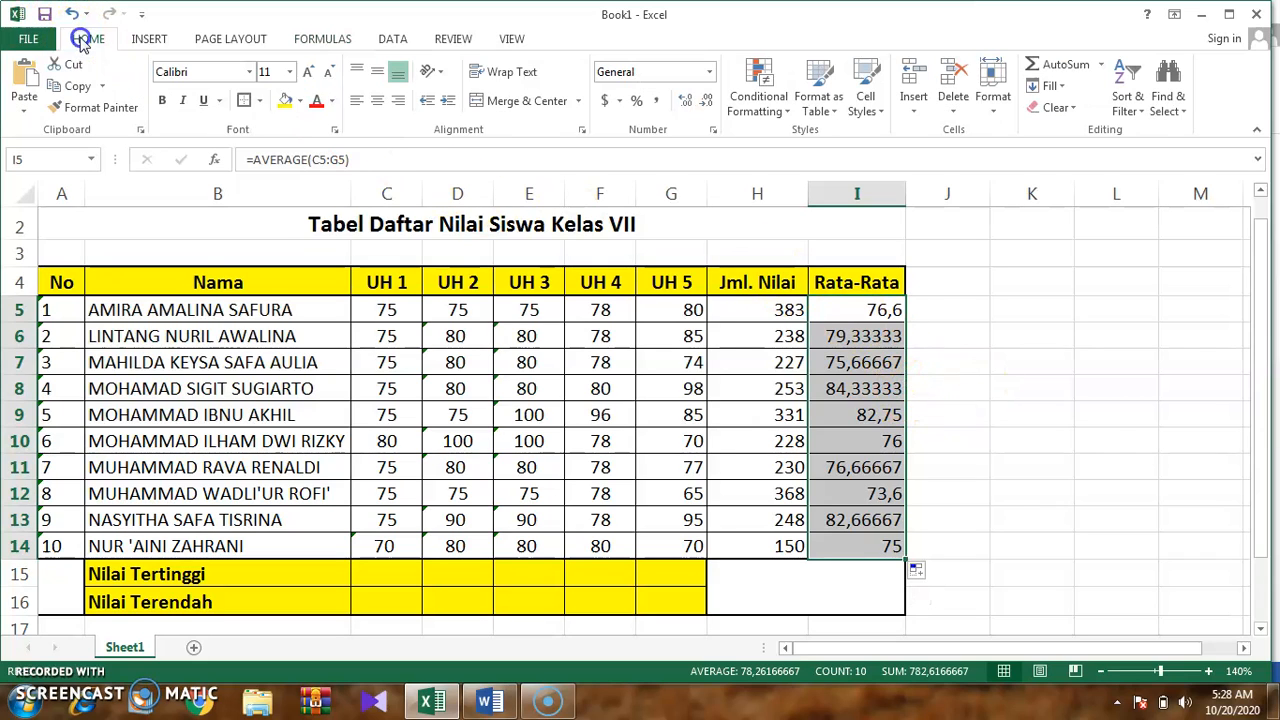
pyautogui.click(706, 102)
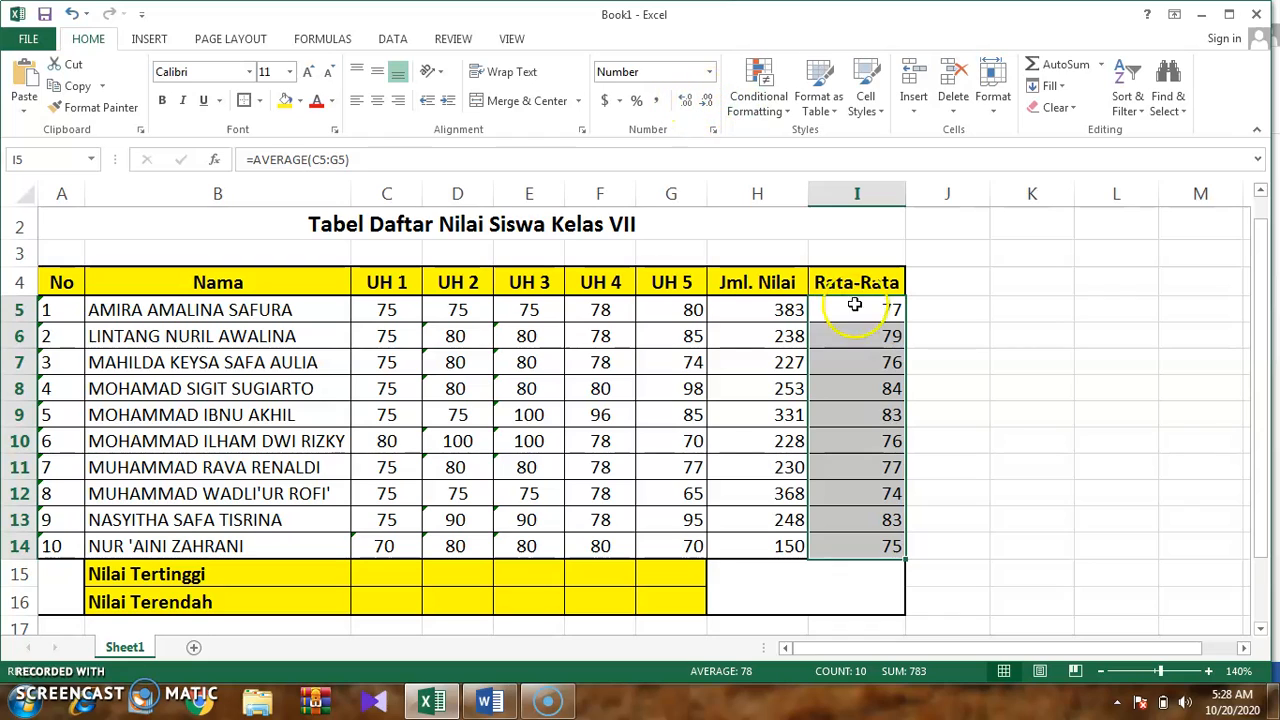
pyautogui.click(684, 101)
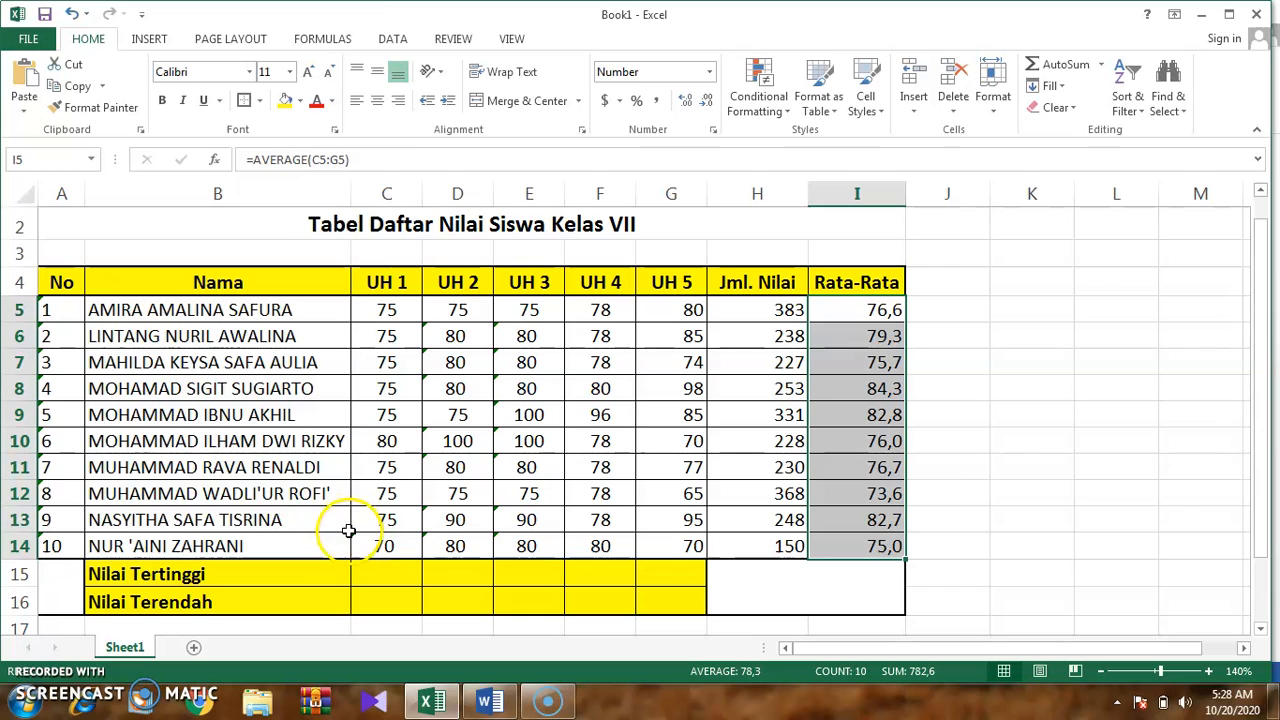
# Step: Insert a MAX function over C5:C14 in the Nilai Tertinggi cell C15 and fill the formula across through G15
pyautogui.click(383, 572)
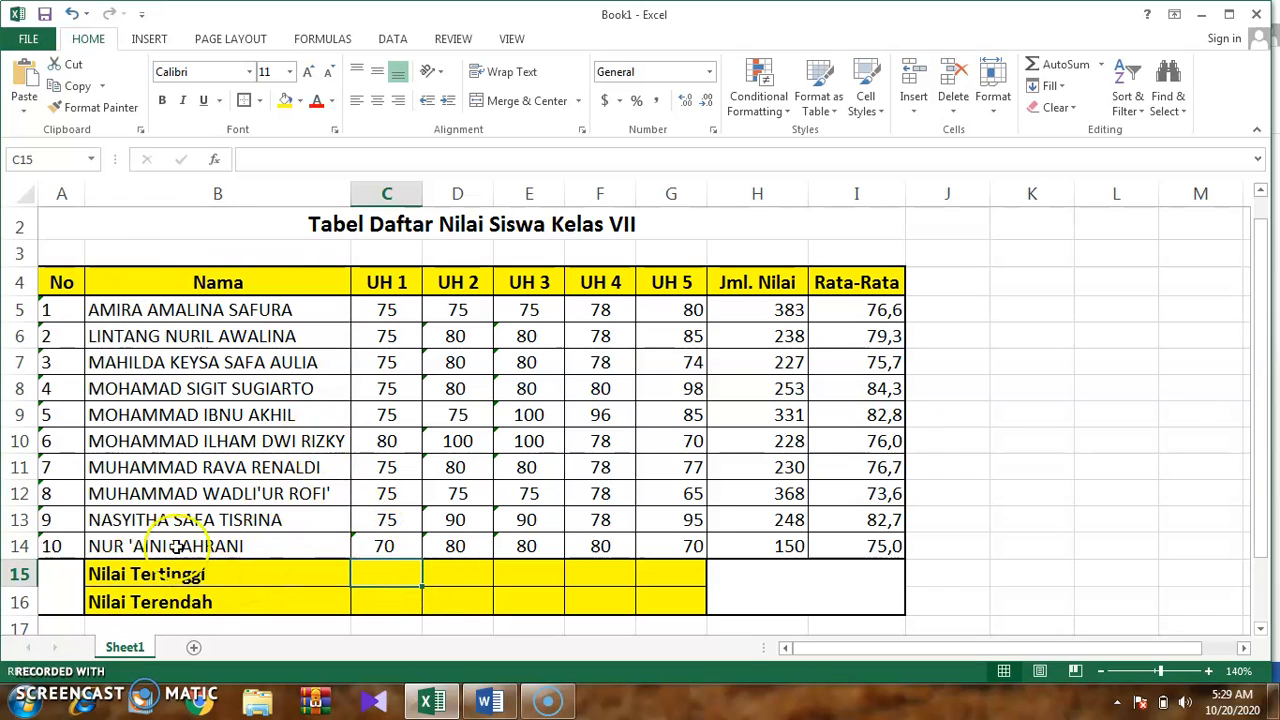
pyautogui.click(330, 42)
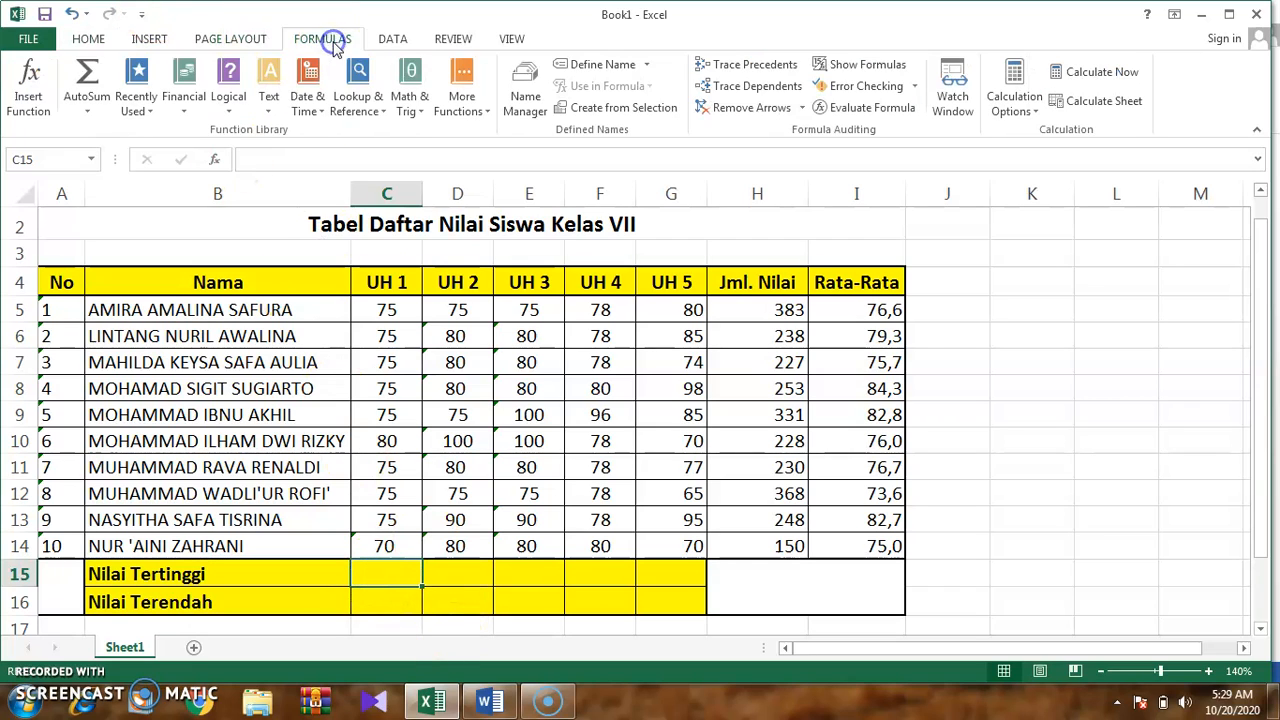
pyautogui.click(462, 112)
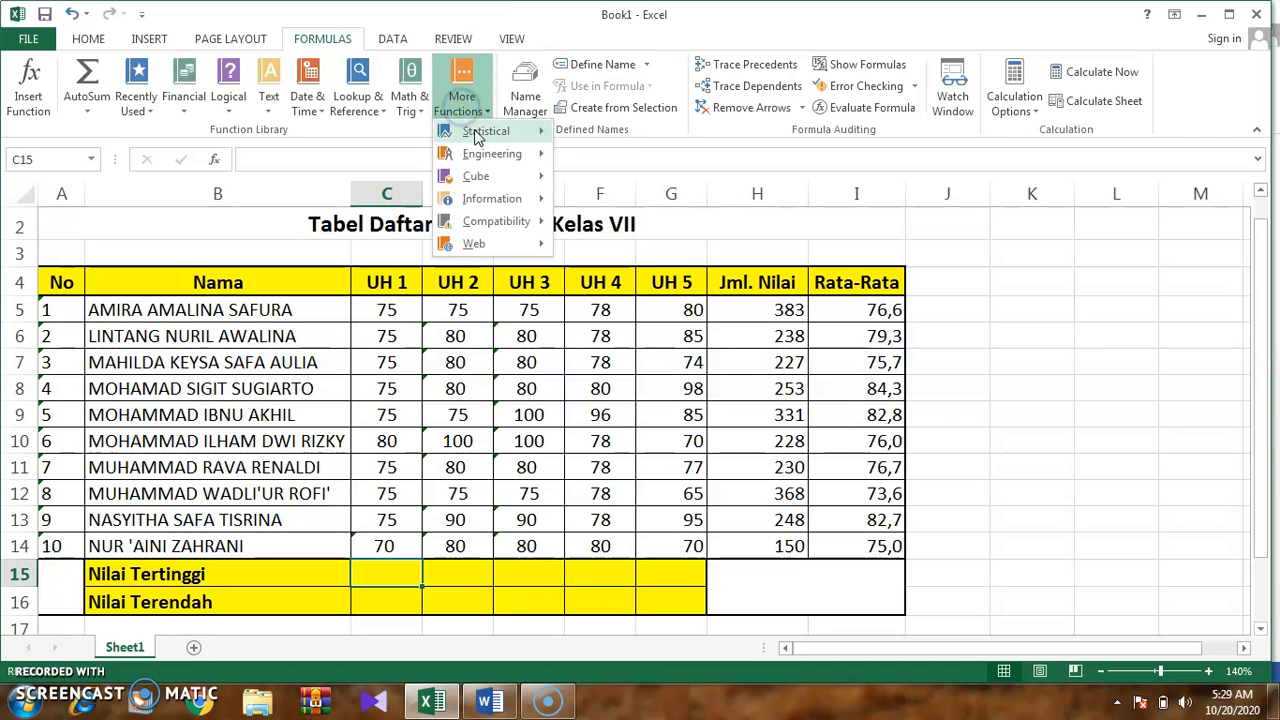
pyautogui.moveTo(477, 137)
pyautogui.click(700, 175)
pyautogui.moveTo(700, 175); pyautogui.dragTo(711, 337)
pyautogui.click(597, 263)
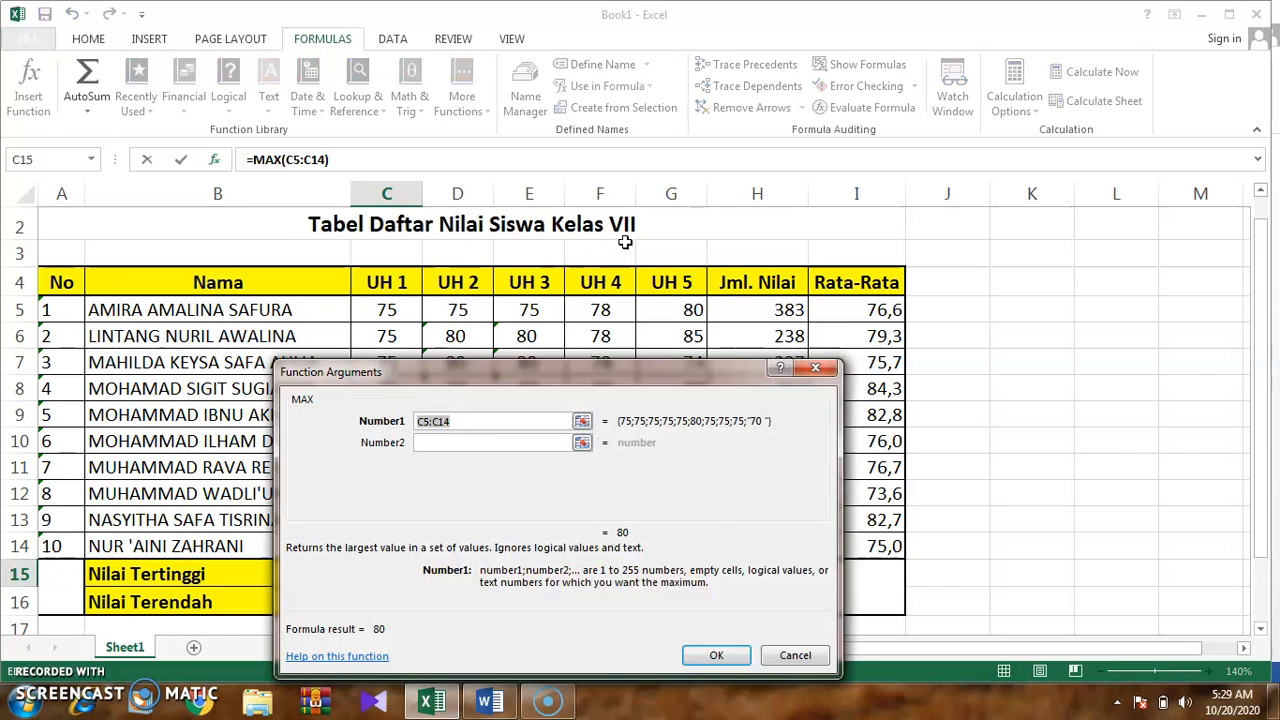
pyautogui.moveTo(562, 378); pyautogui.dragTo(933, 232)
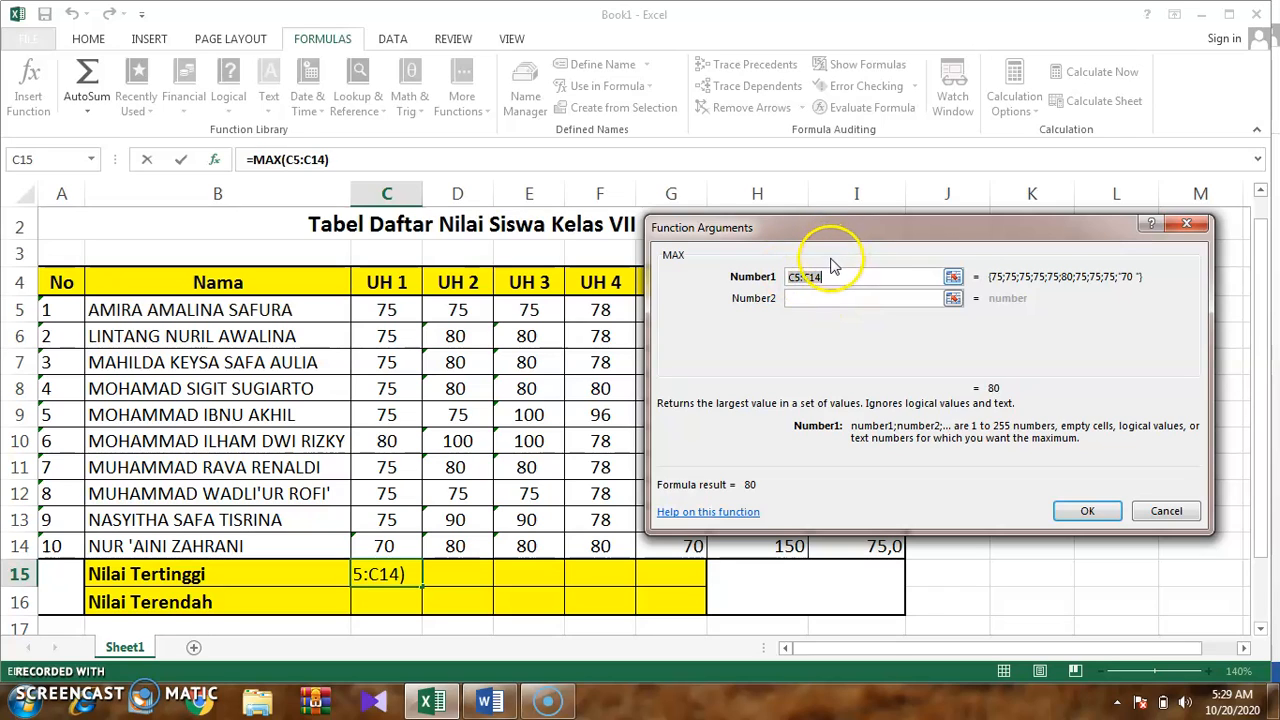
pyautogui.press('BackSpace')
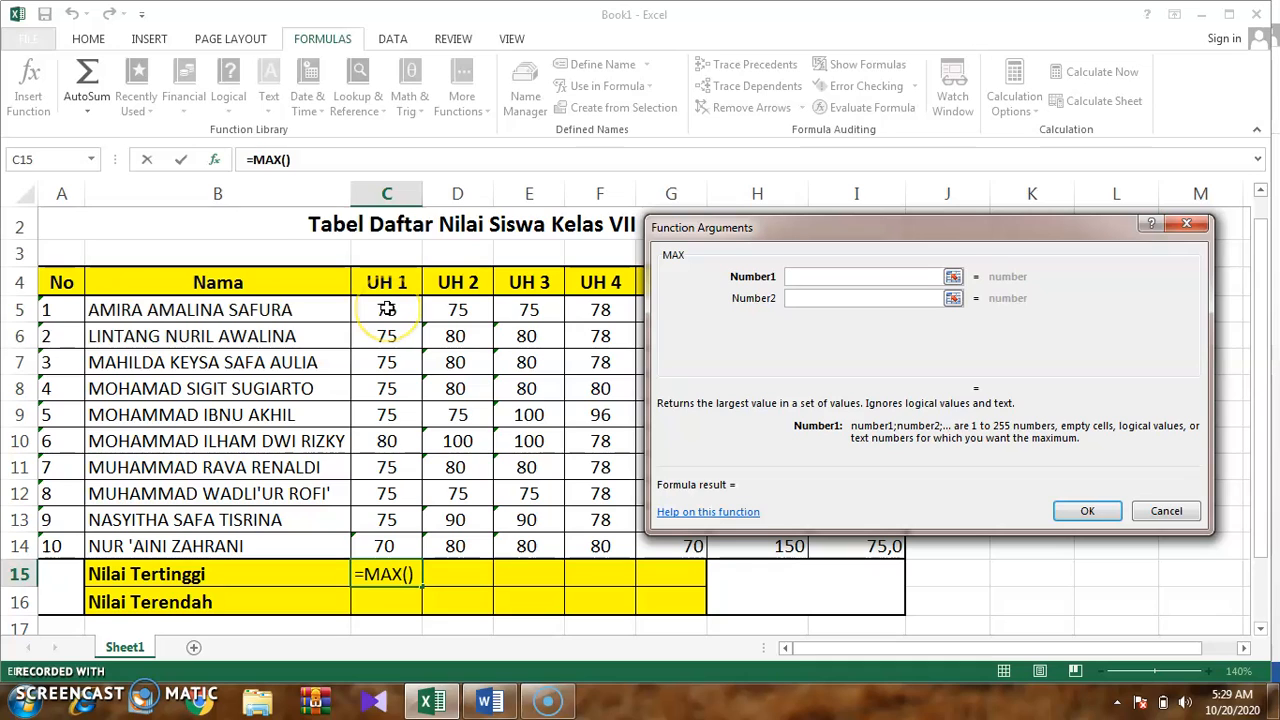
pyautogui.moveTo(387, 309); pyautogui.dragTo(402, 550)
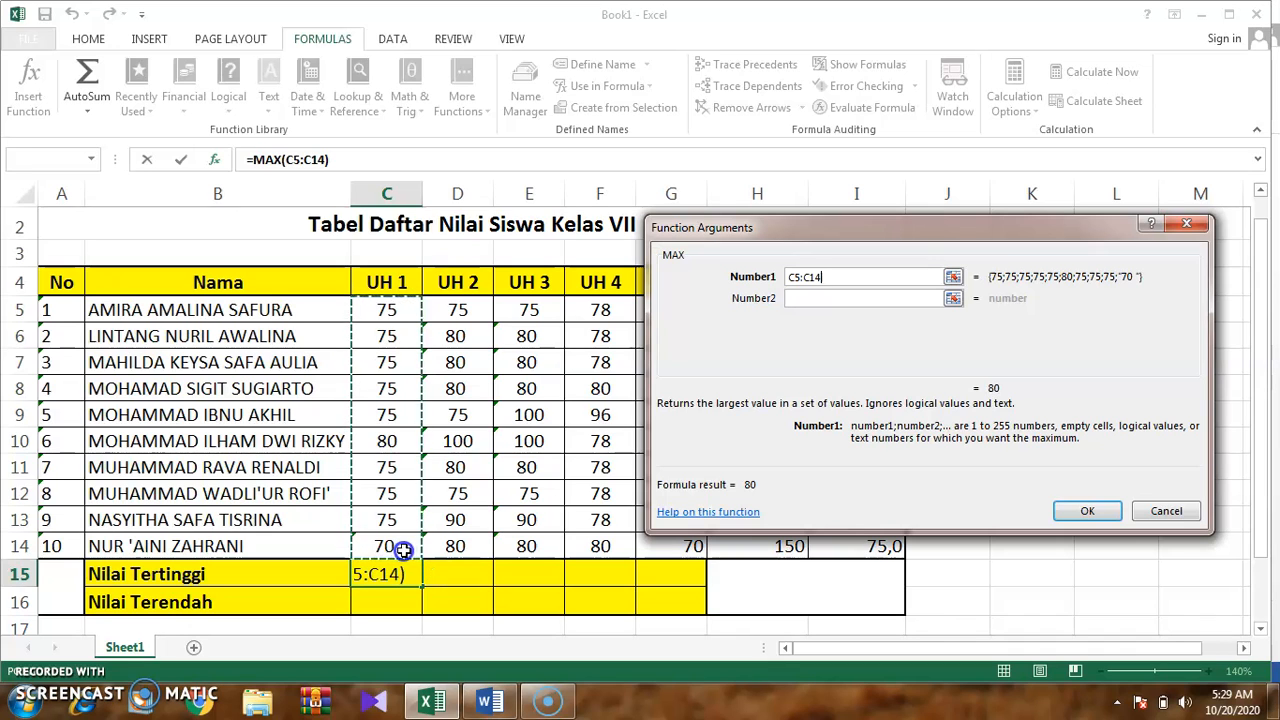
pyautogui.click(1085, 513)
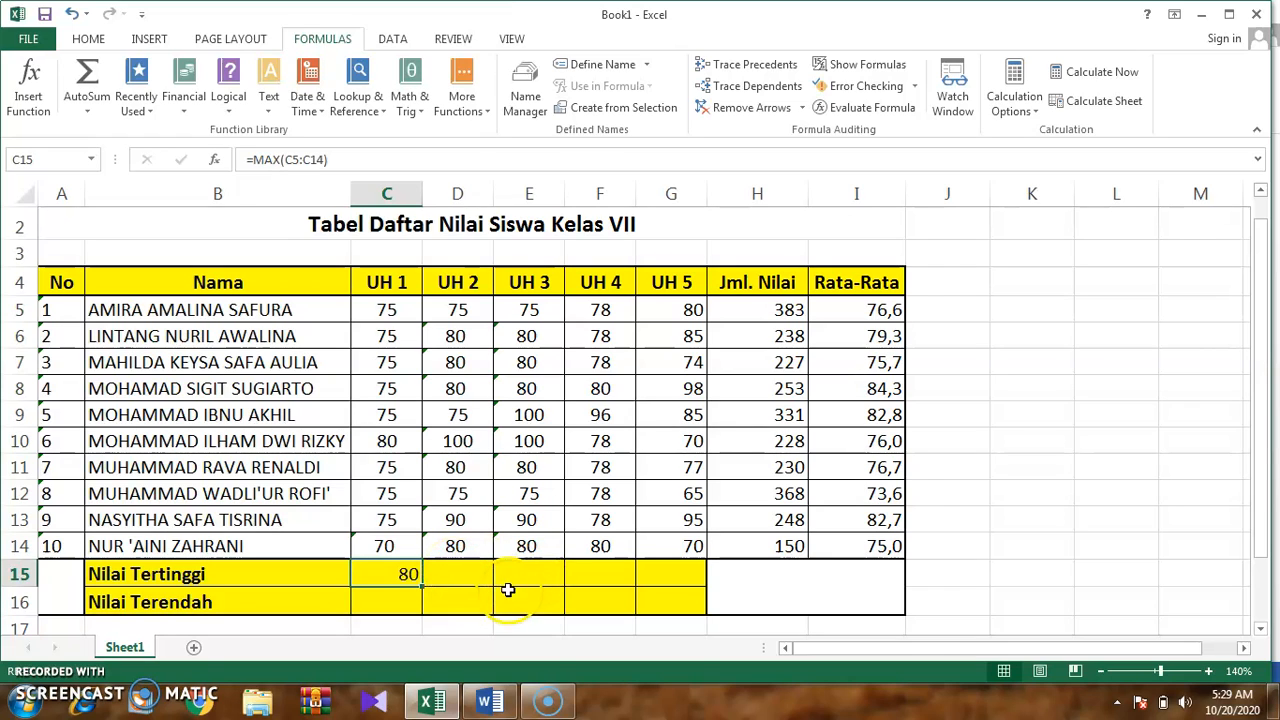
pyautogui.moveTo(421, 589); pyautogui.dragTo(452, 603)
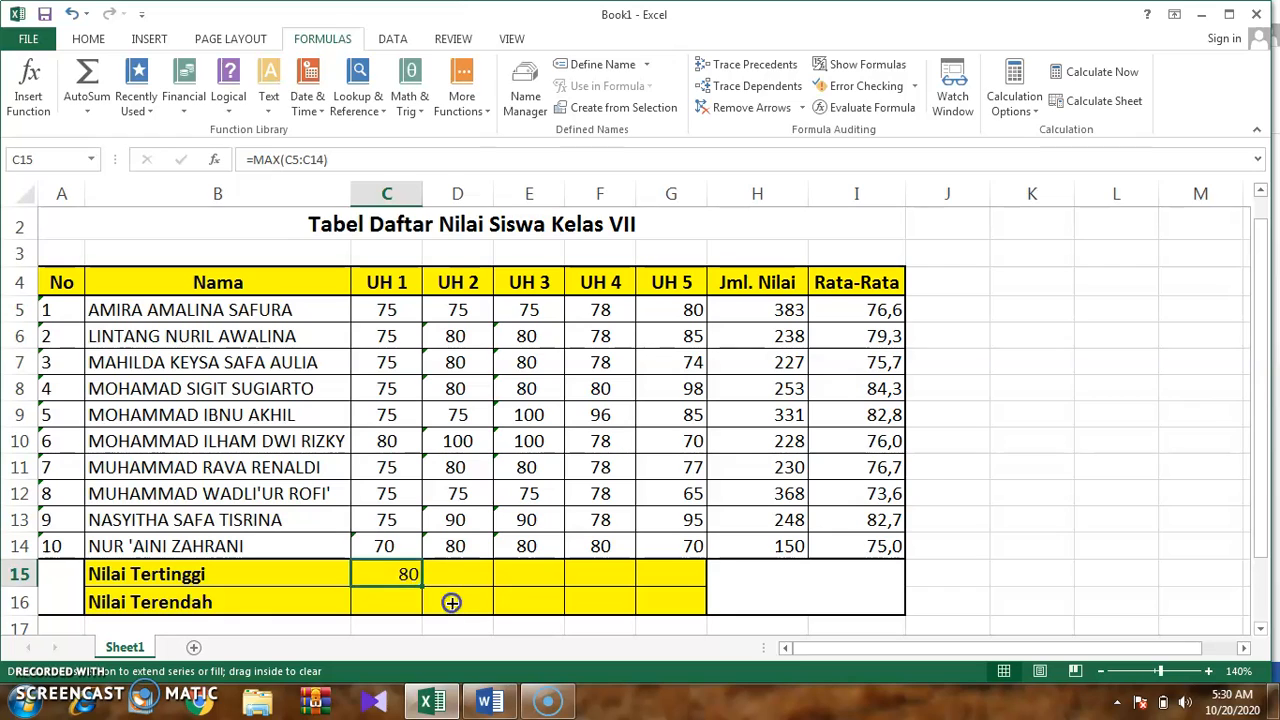
pyautogui.moveTo(552, 609); pyautogui.dragTo(688, 584)
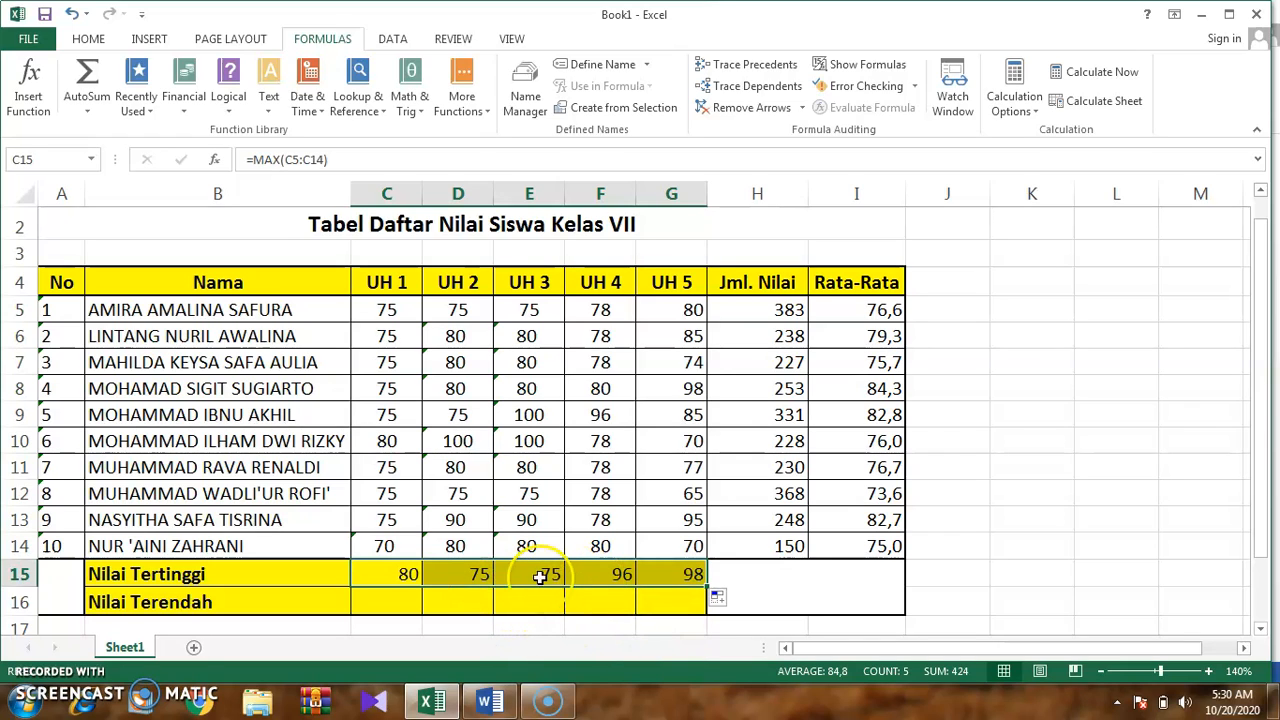
# Step: Replace the formula in the UH 2 Nilai Tertinggi cell D15 with an AVERAGE function over D5:D14
pyautogui.click(470, 574)
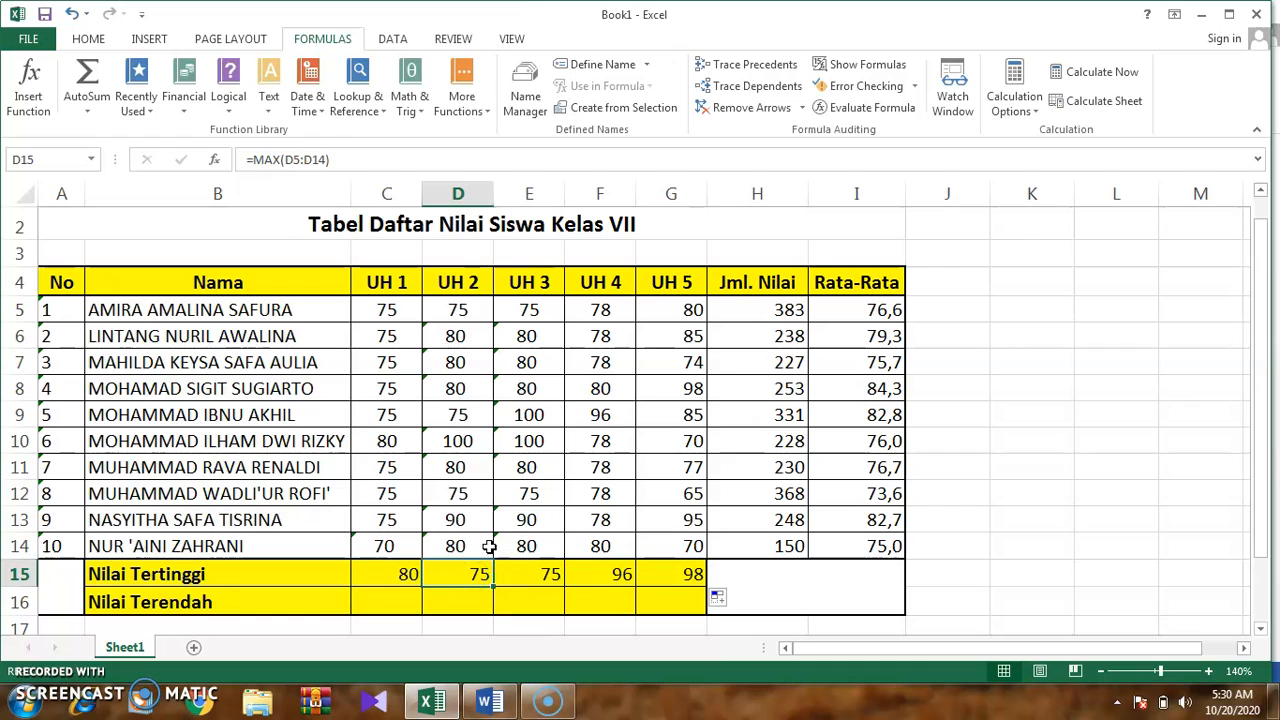
pyautogui.click(462, 105)
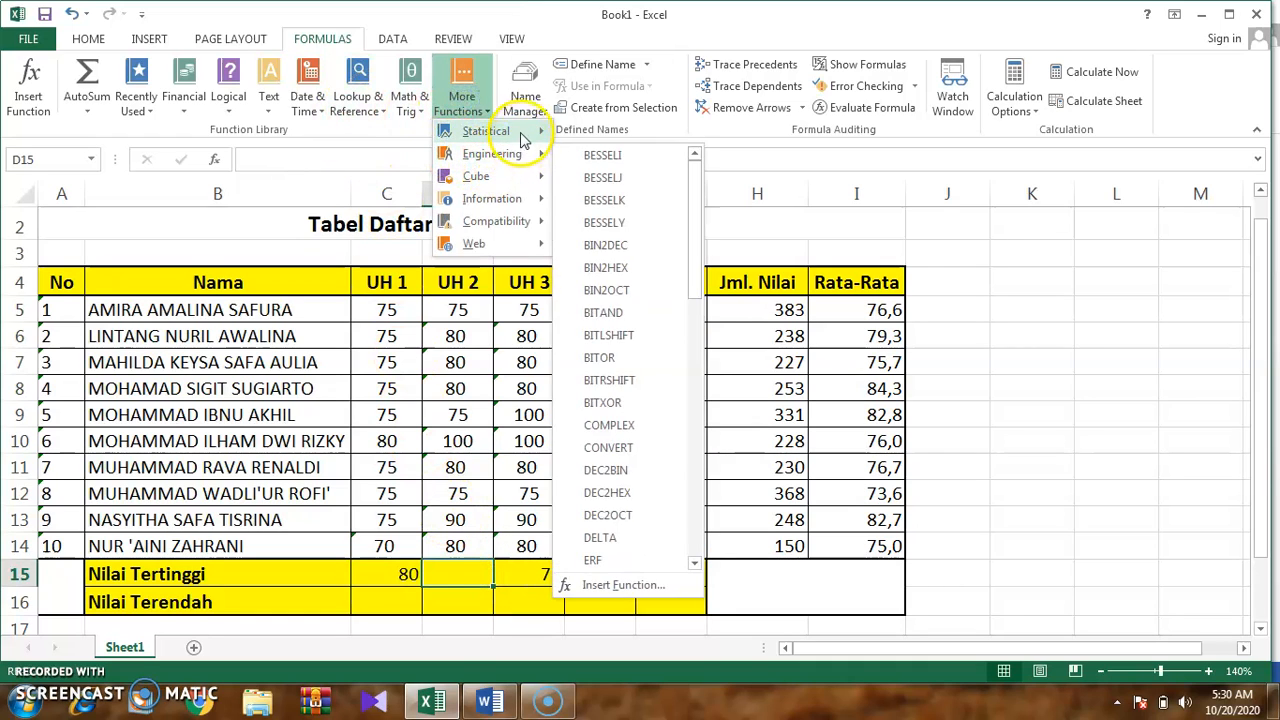
pyautogui.moveTo(548, 140)
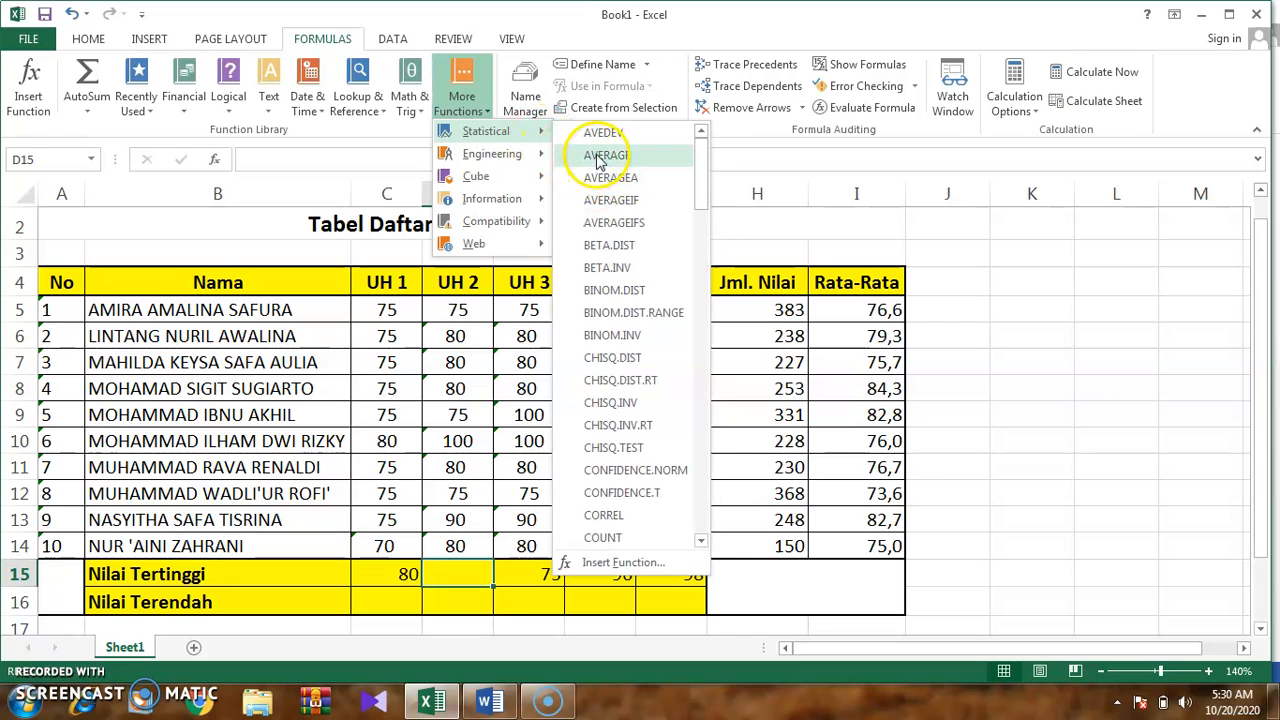
pyautogui.click(600, 151)
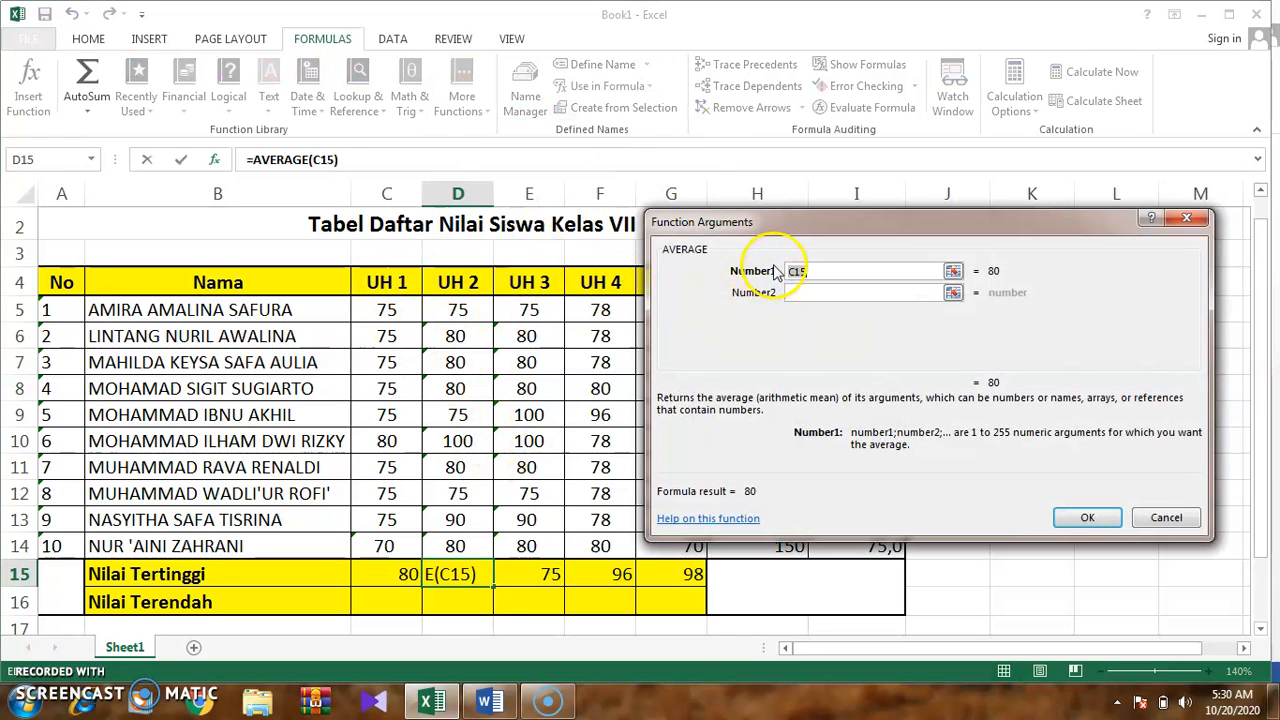
pyautogui.press('BackSpace')
pyautogui.moveTo(456, 312); pyautogui.dragTo(476, 556)
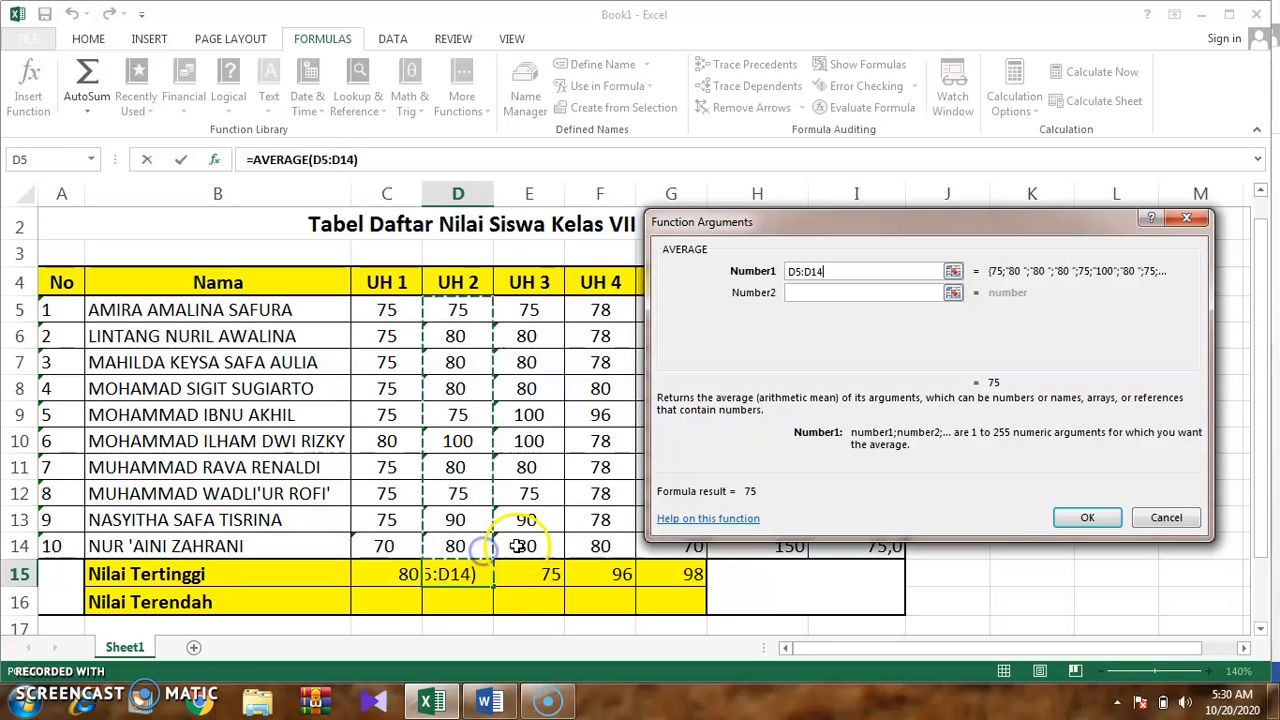
pyautogui.press('Return')
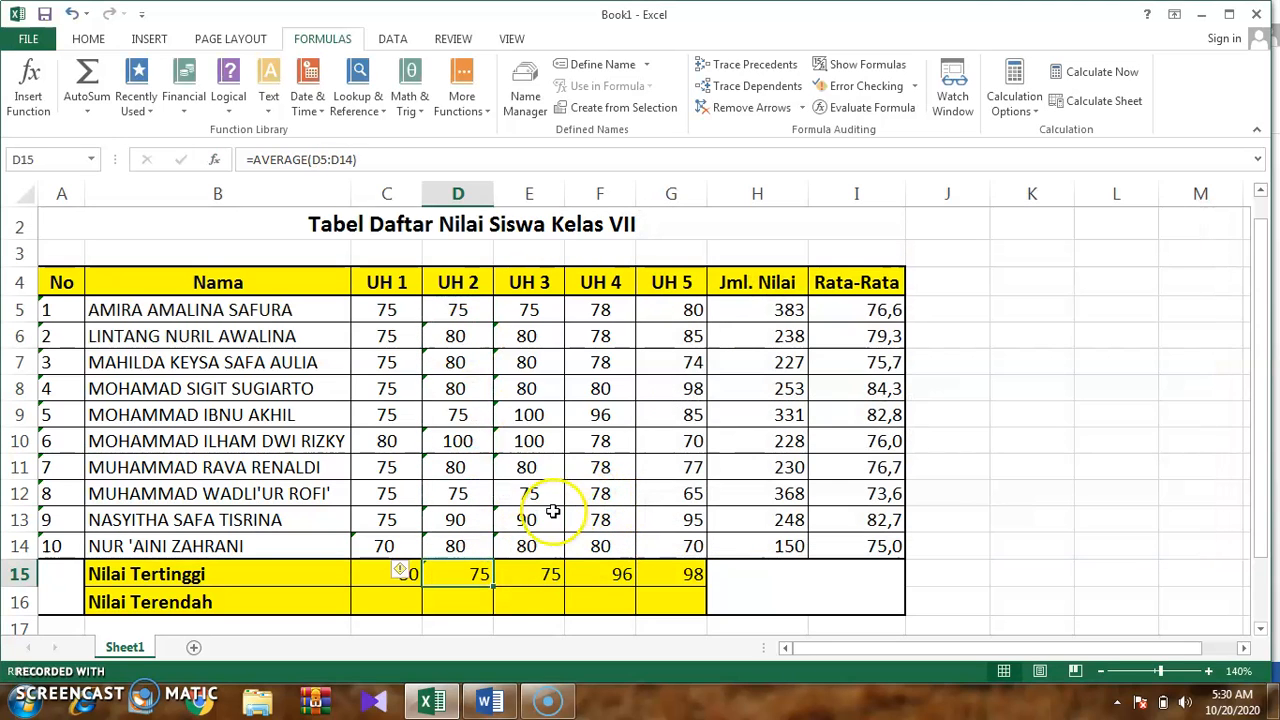
# Step: Re-enter the sixth student's UH 2 score in D10 as 100
pyautogui.click(468, 442)
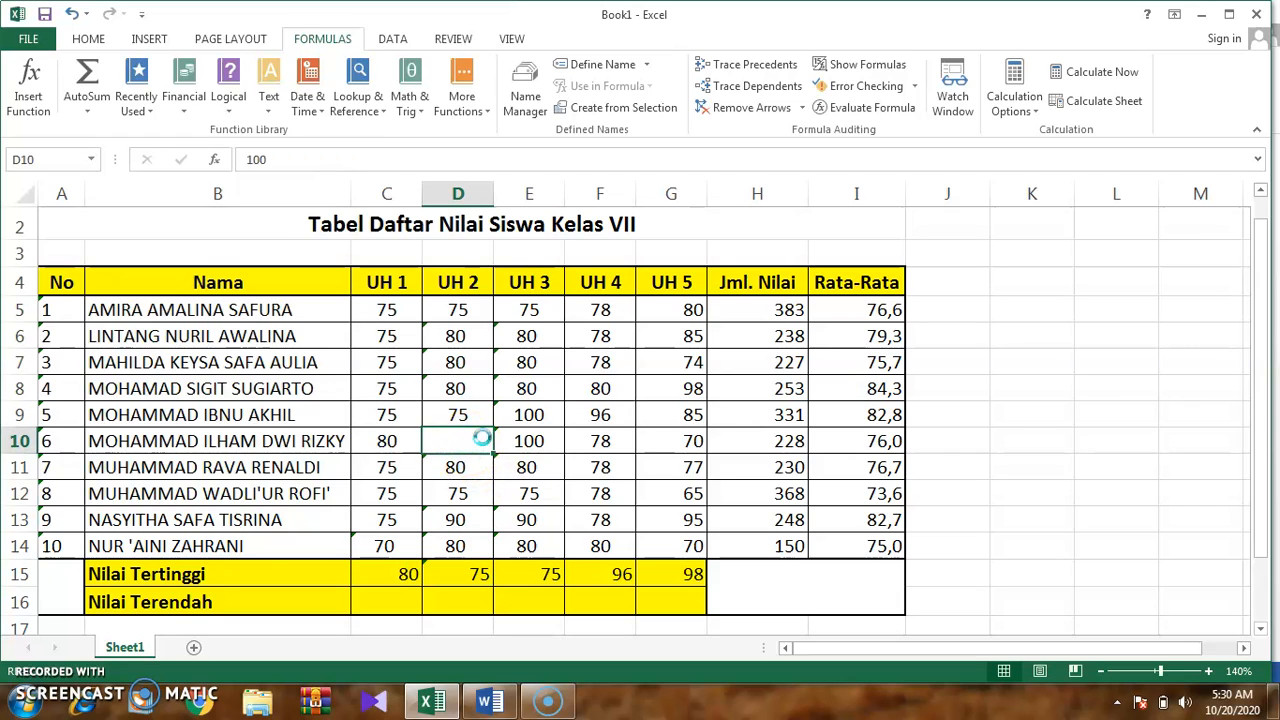
pyautogui.write('100')
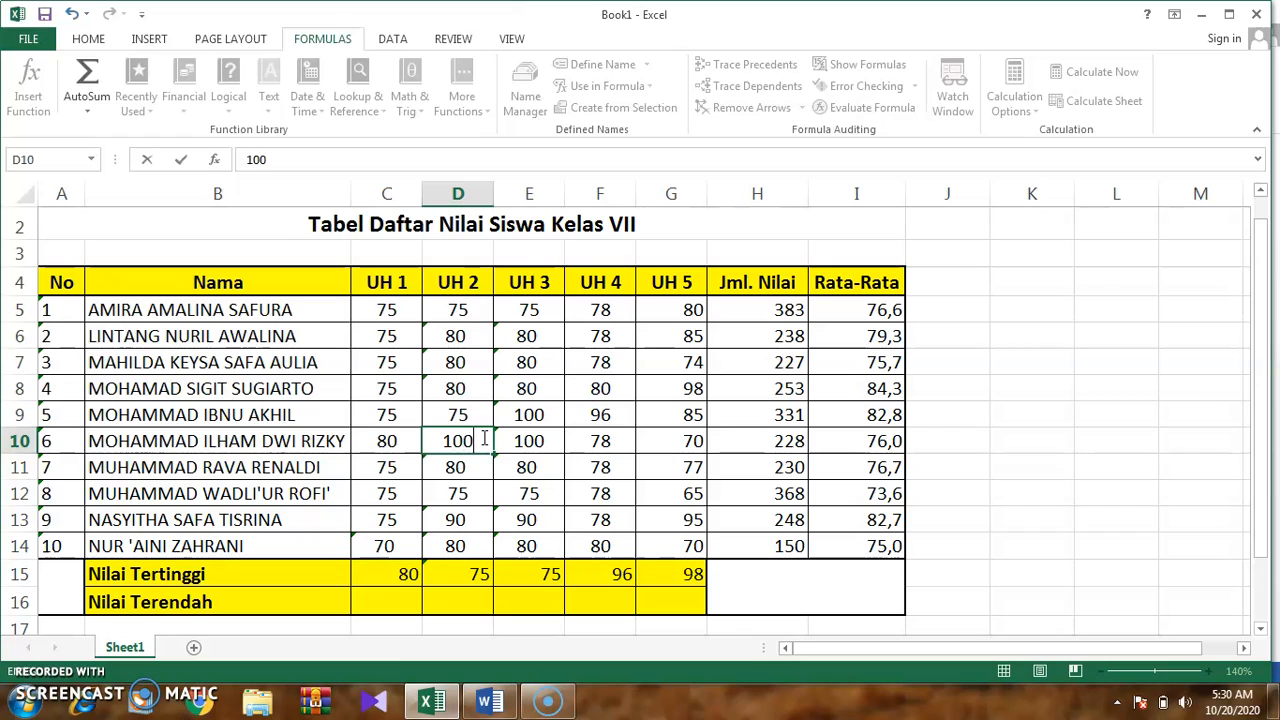
pyautogui.press('Tab')
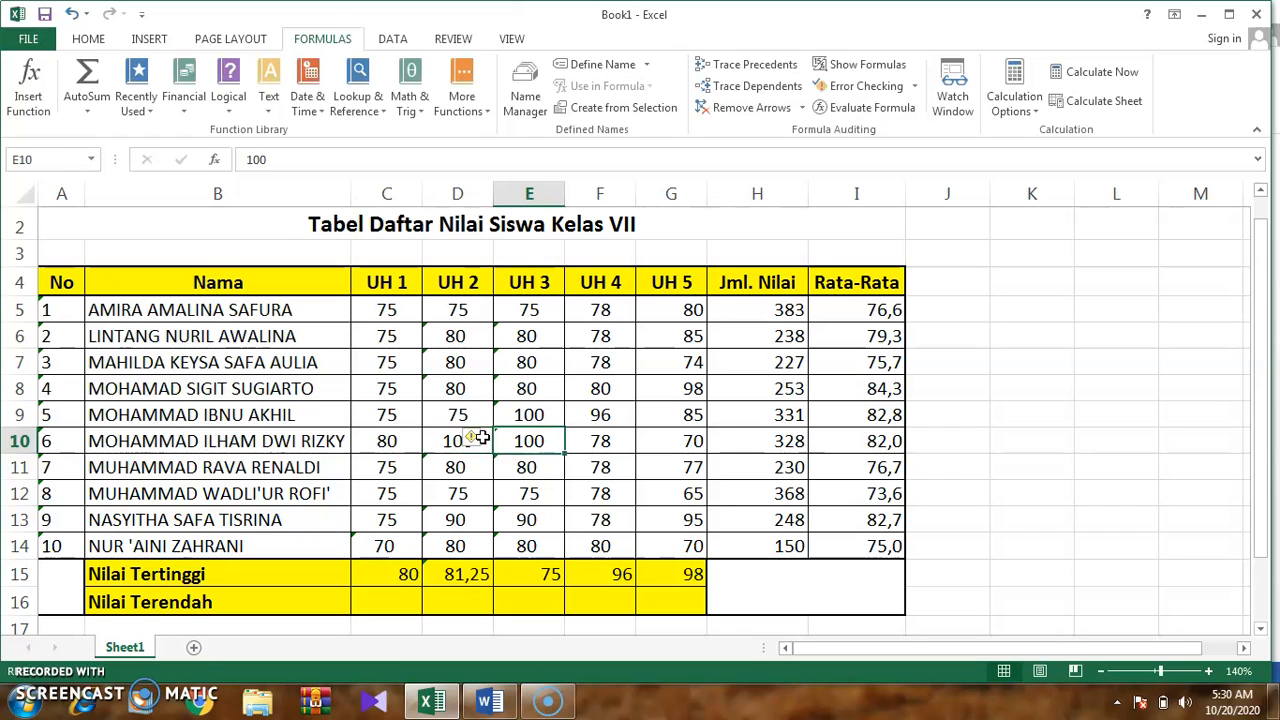
# Step: Clear the UH 2 Nilai Tertinggi cell D15 and insert a MAX function over D5:D14
pyautogui.click(468, 576)
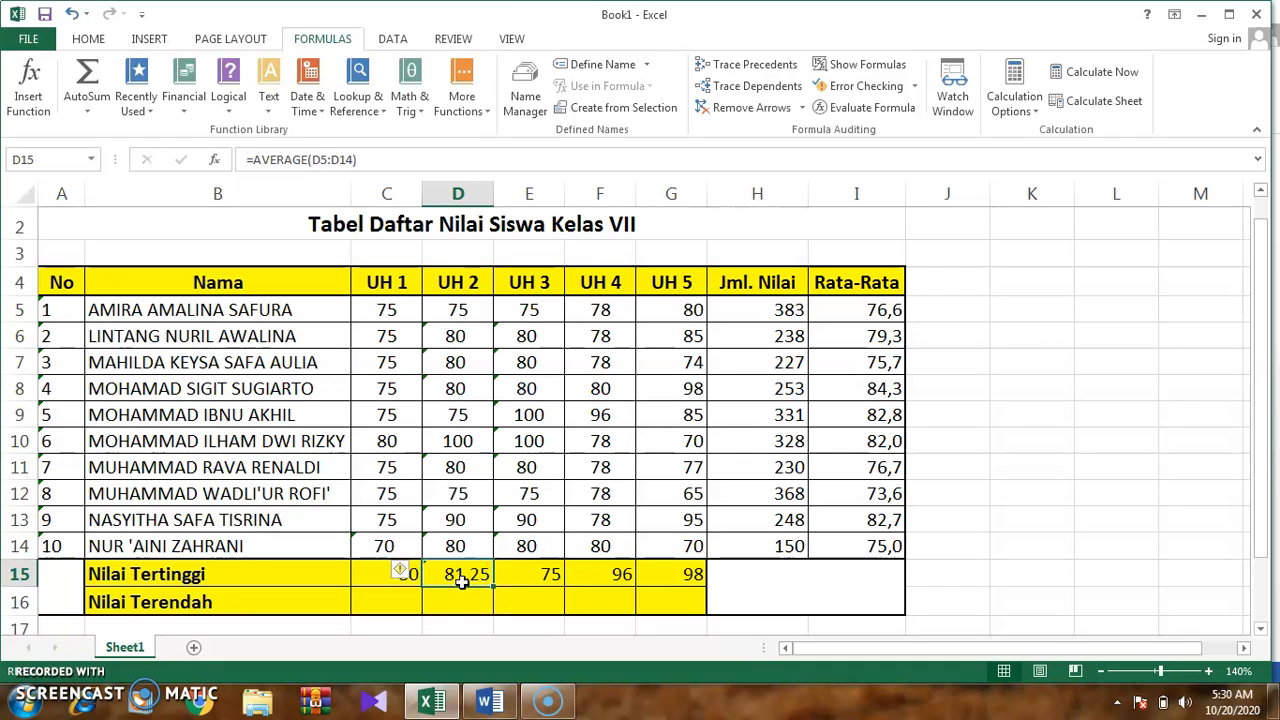
pyautogui.press('Delete')
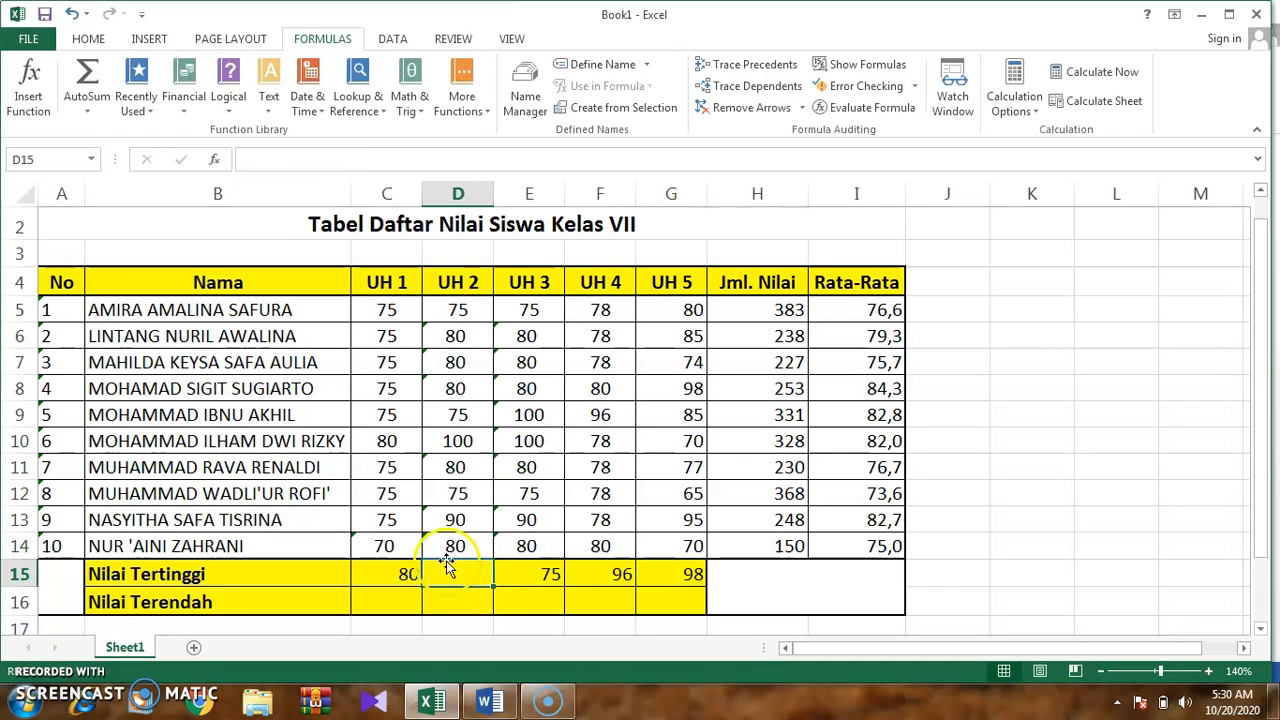
pyautogui.click(461, 90)
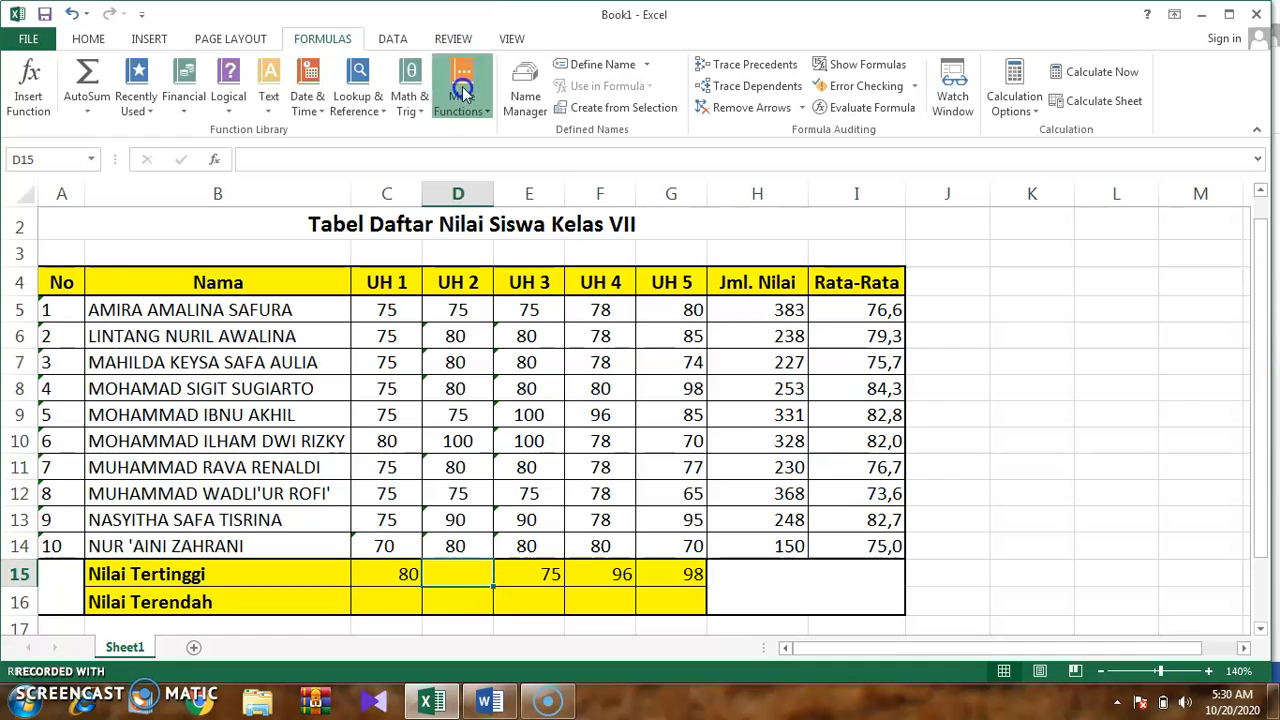
pyautogui.moveTo(491, 131)
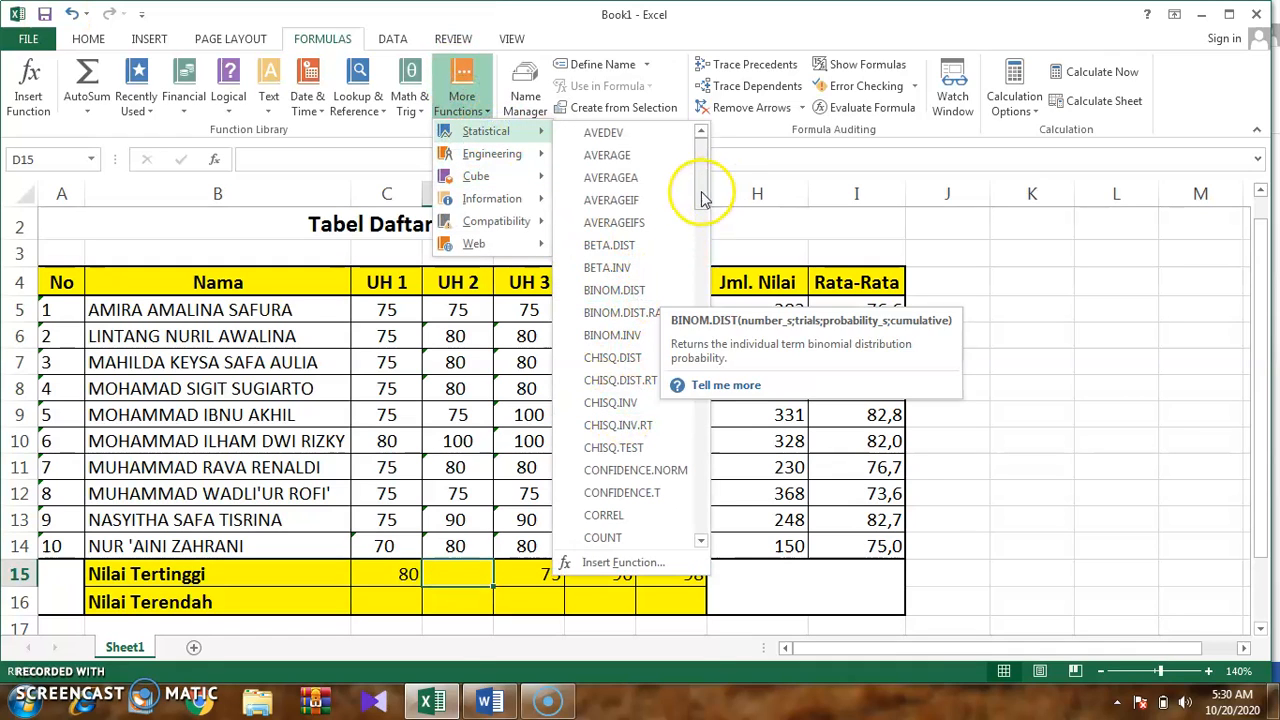
pyautogui.moveTo(700, 200); pyautogui.dragTo(726, 336)
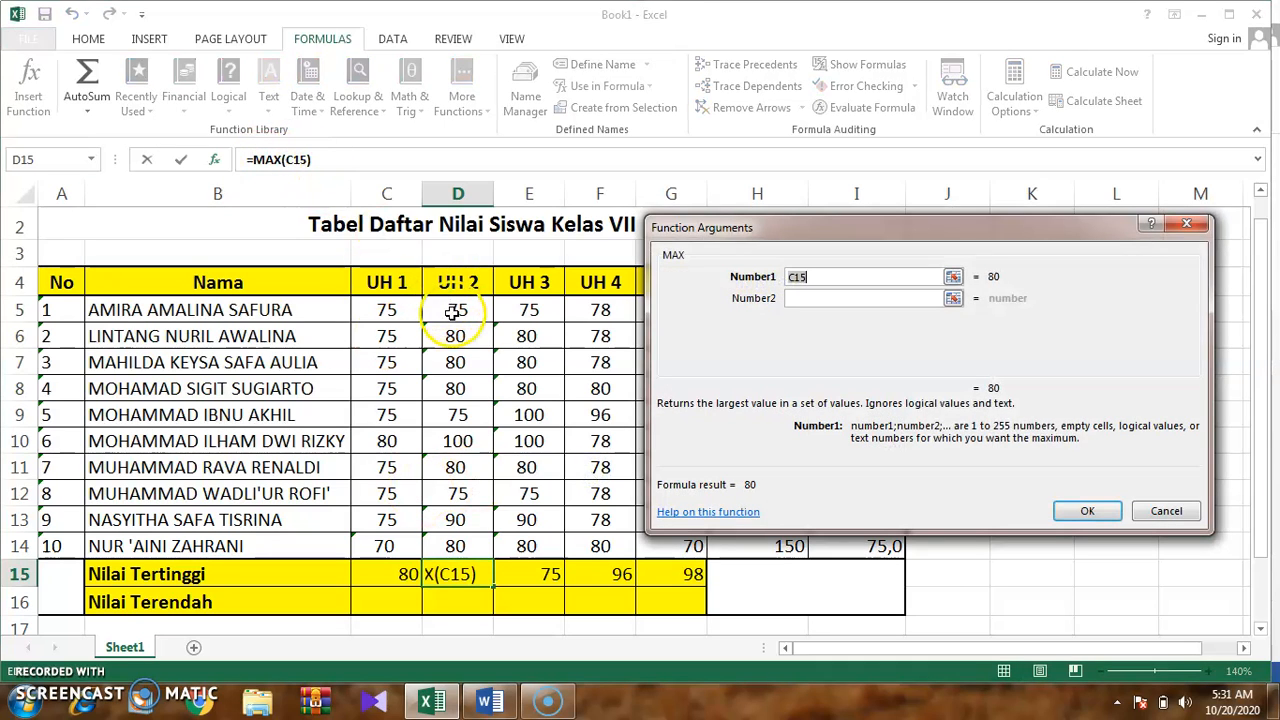
pyautogui.moveTo(458, 312); pyautogui.dragTo(460, 552)
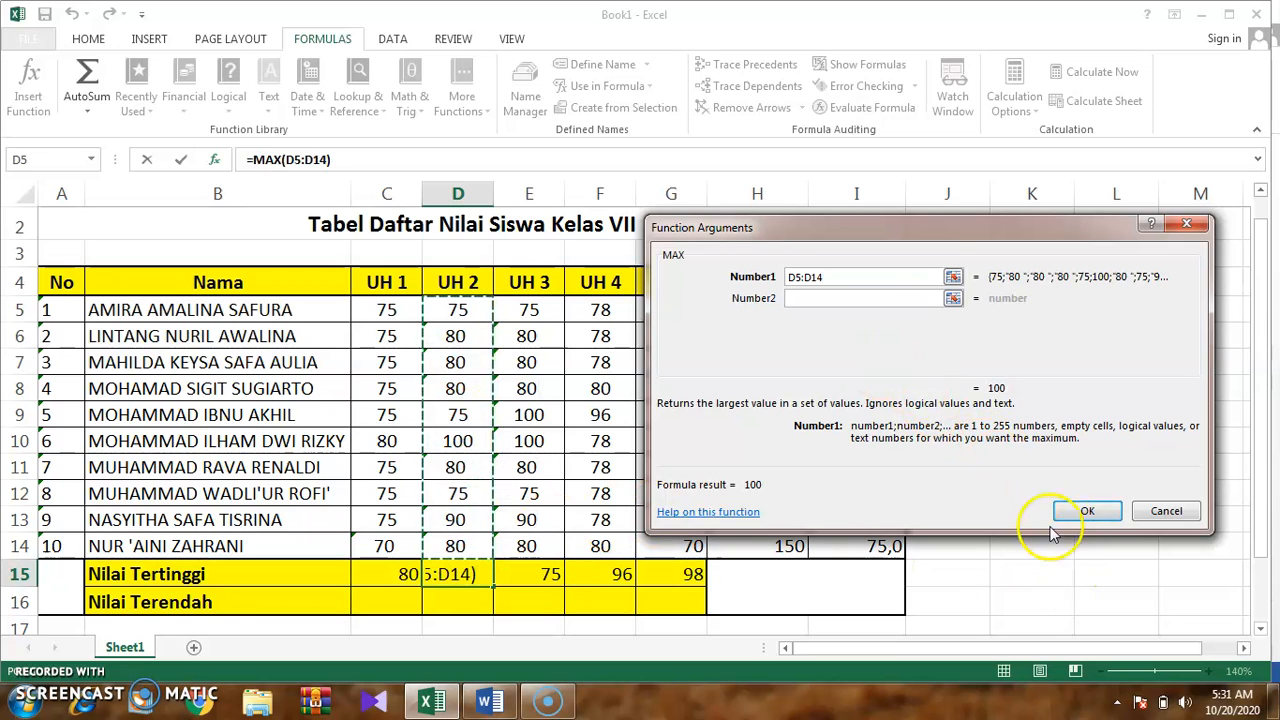
pyautogui.click(1090, 512)
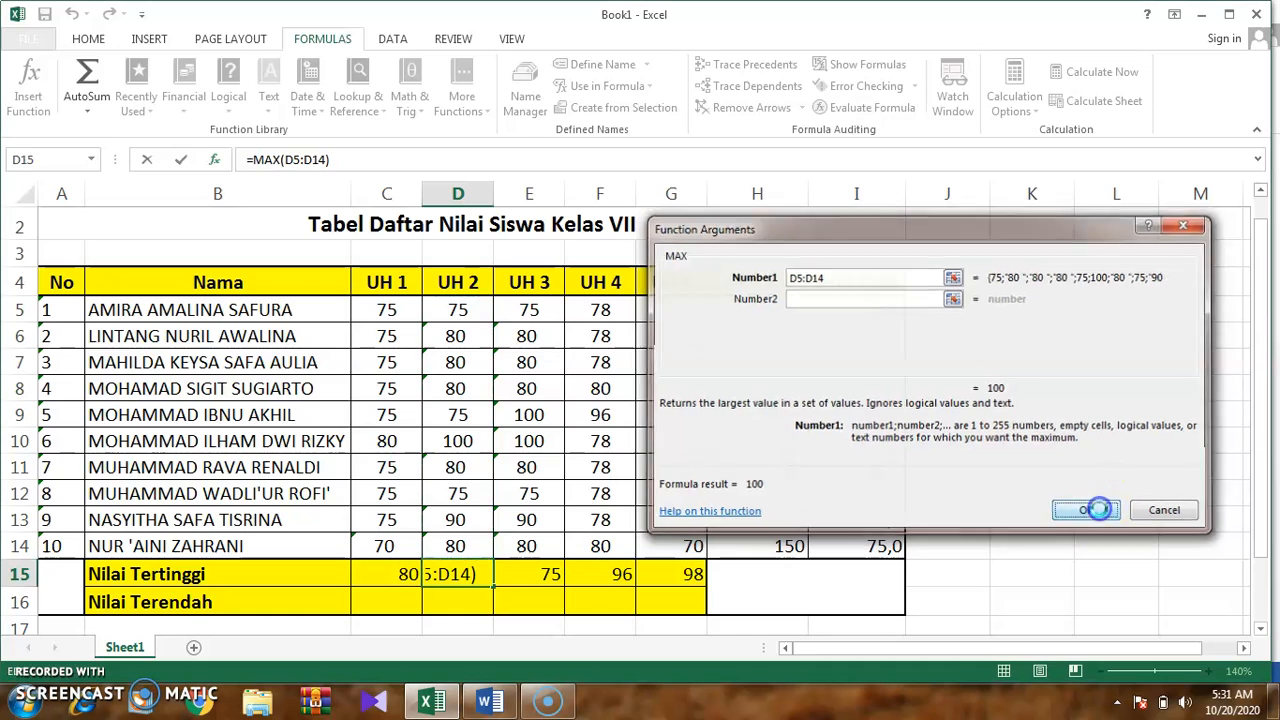
# Step: Fill the MAX formula from D15 across the Nilai Tertinggi row through G15
pyautogui.click(540, 568)
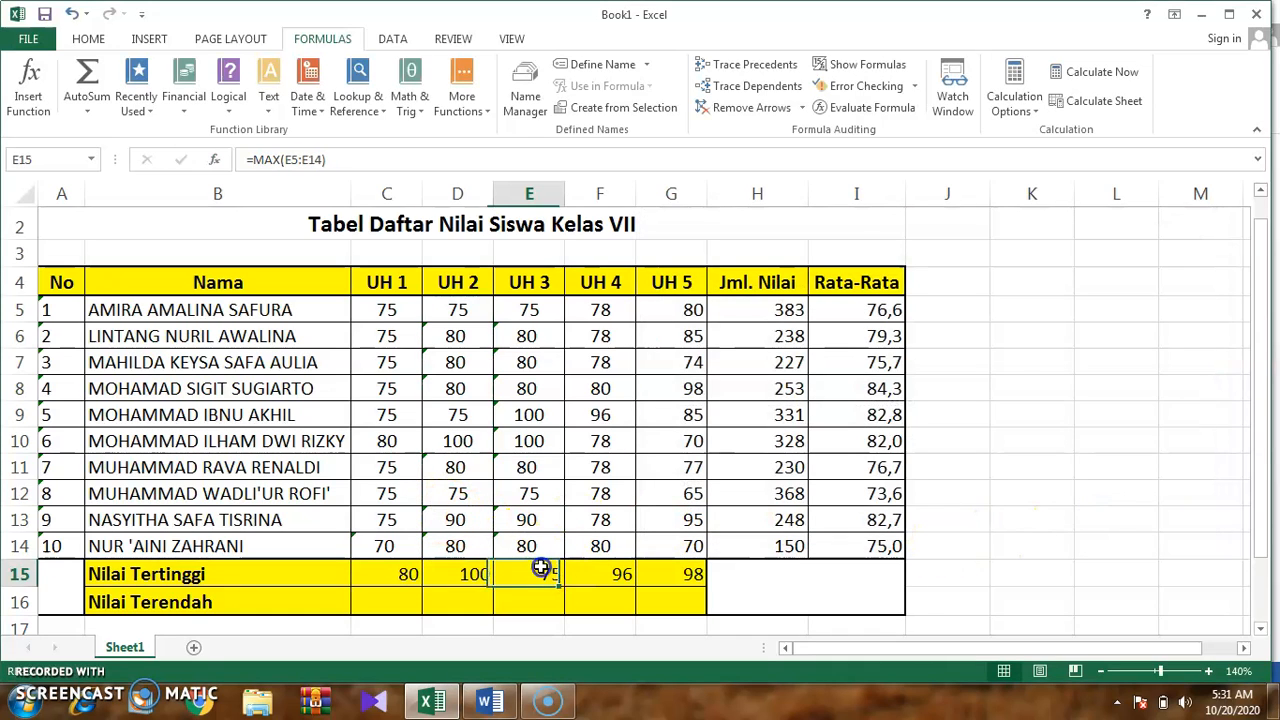
pyautogui.click(458, 566)
pyautogui.moveTo(494, 582); pyautogui.dragTo(688, 596)
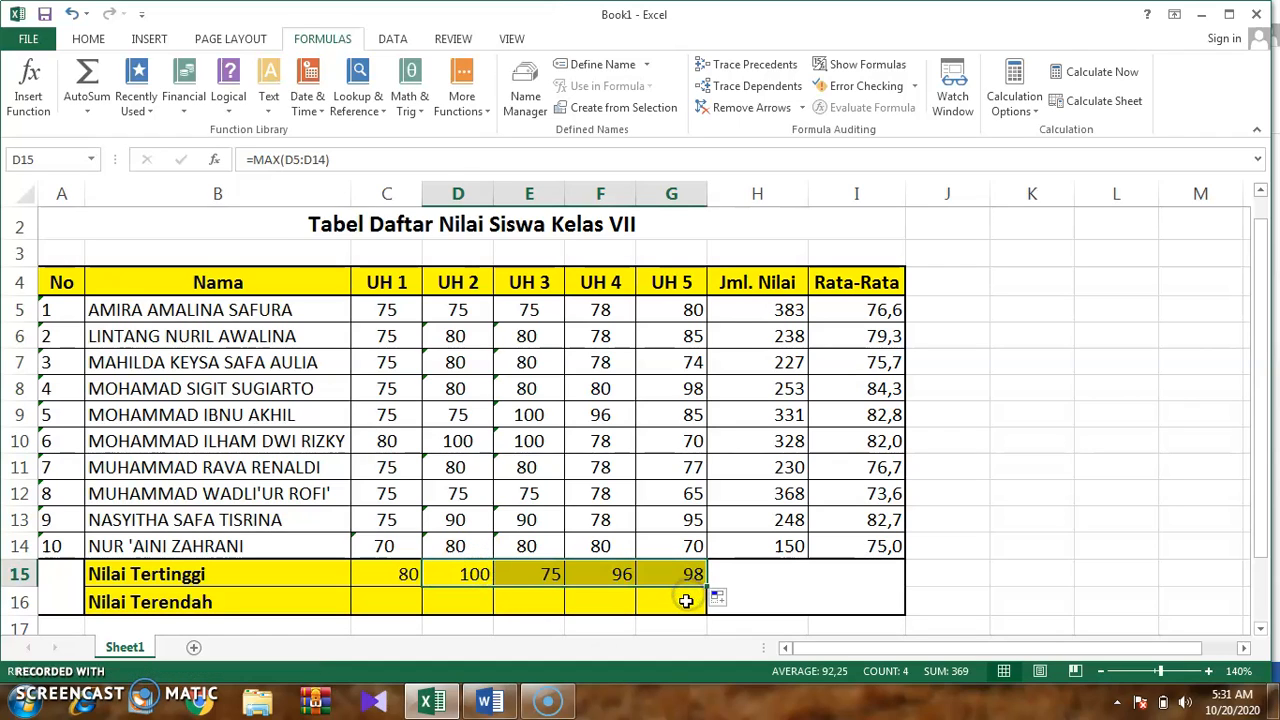
# Step: Re-enter the UH 3 scores of the fifth and sixth students in E9 and E10 as 100
pyautogui.click(532, 412)
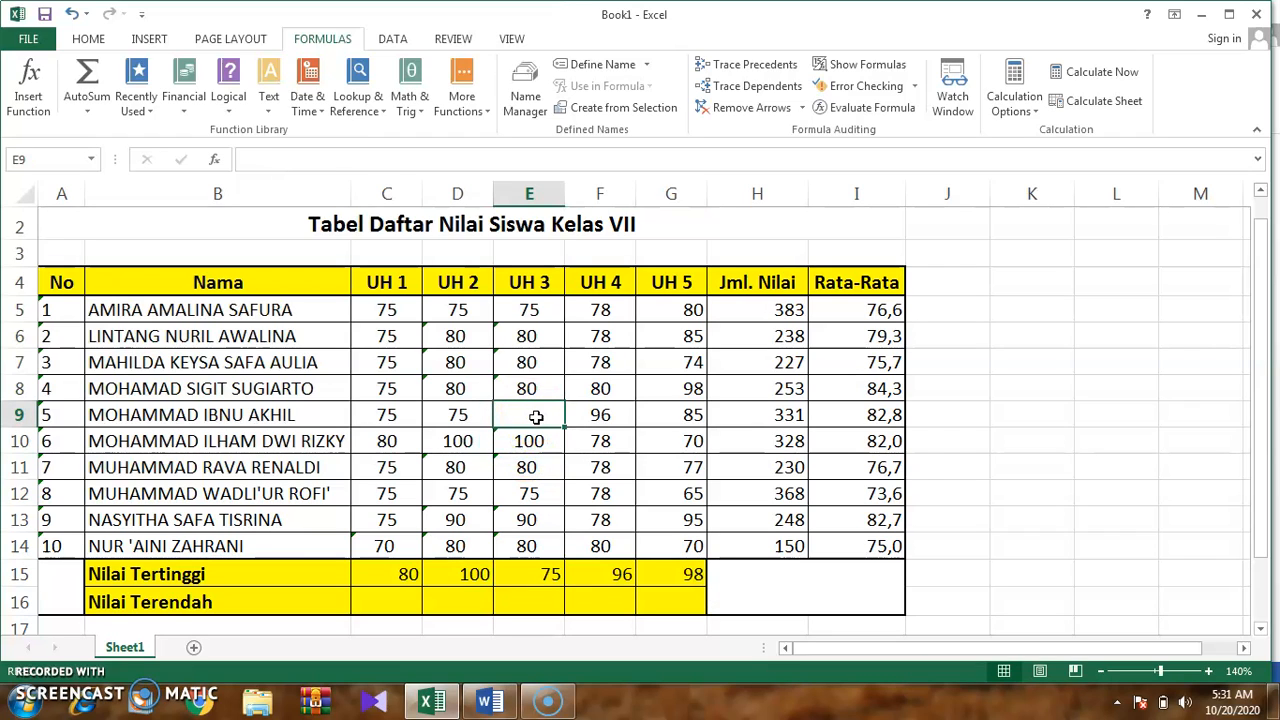
pyautogui.write('100')
pyautogui.press('Return')
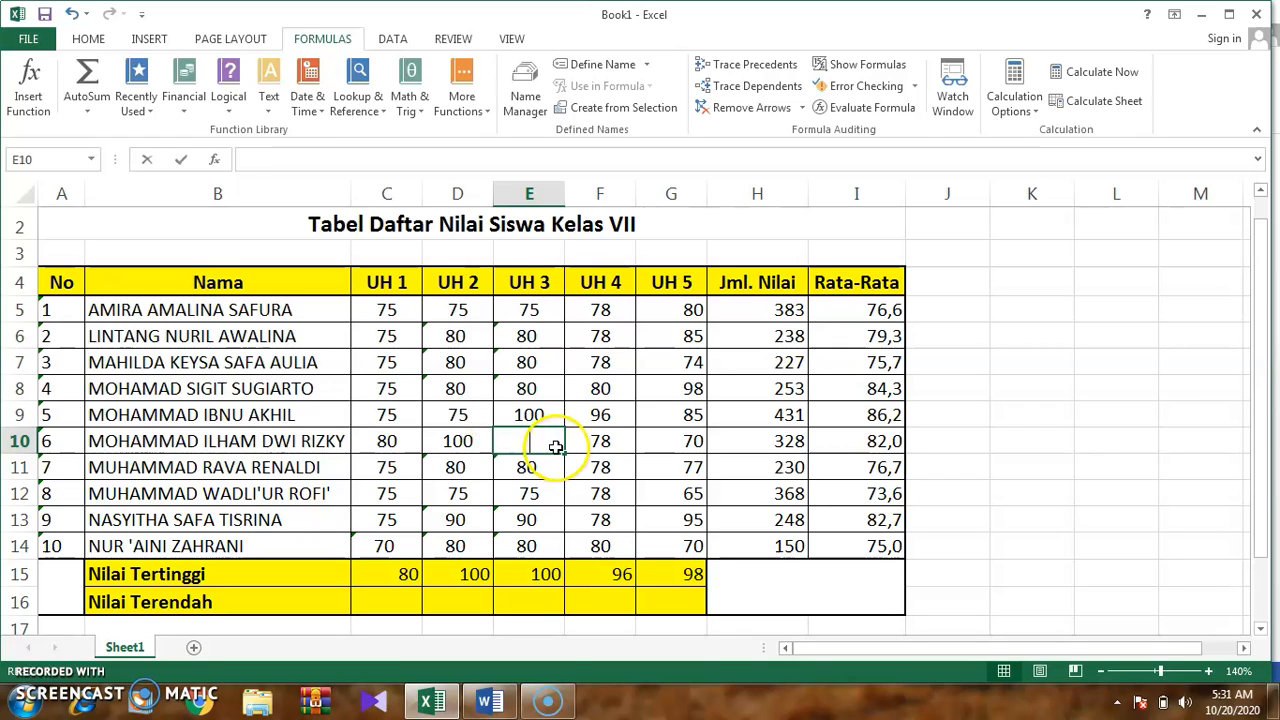
pyautogui.write('10')
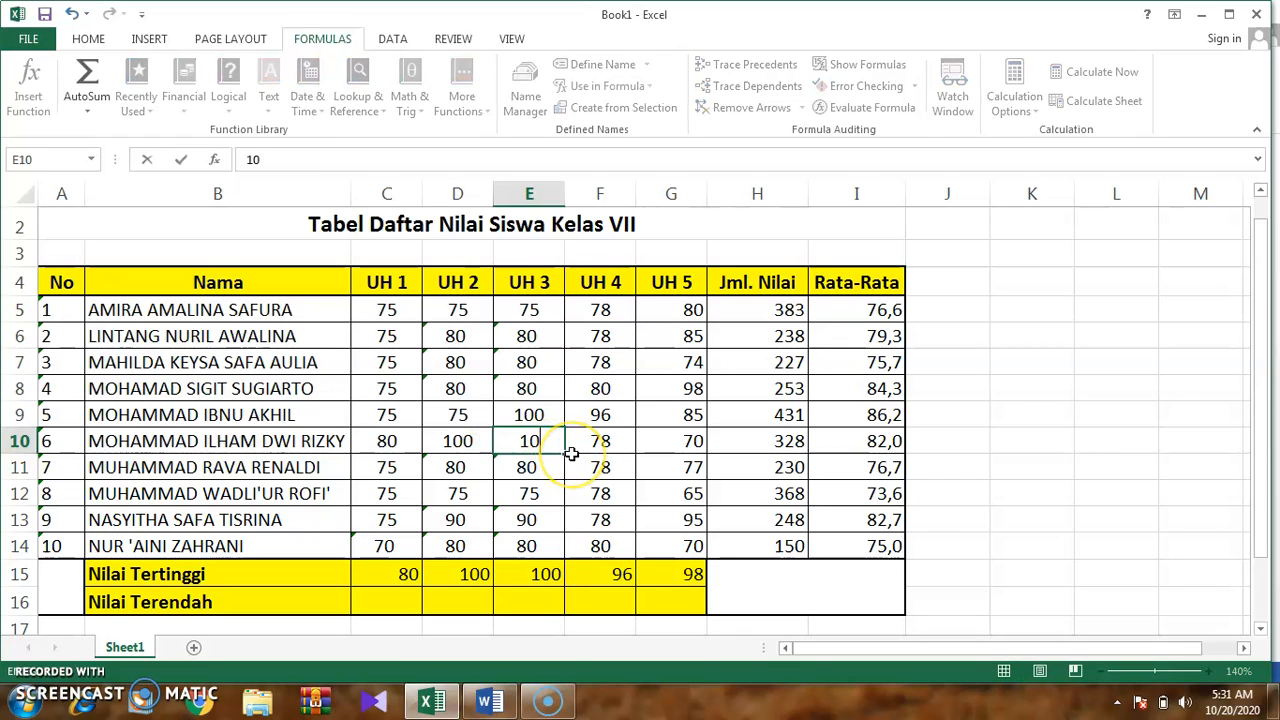
pyautogui.write('0')
pyautogui.press('BackSpace')
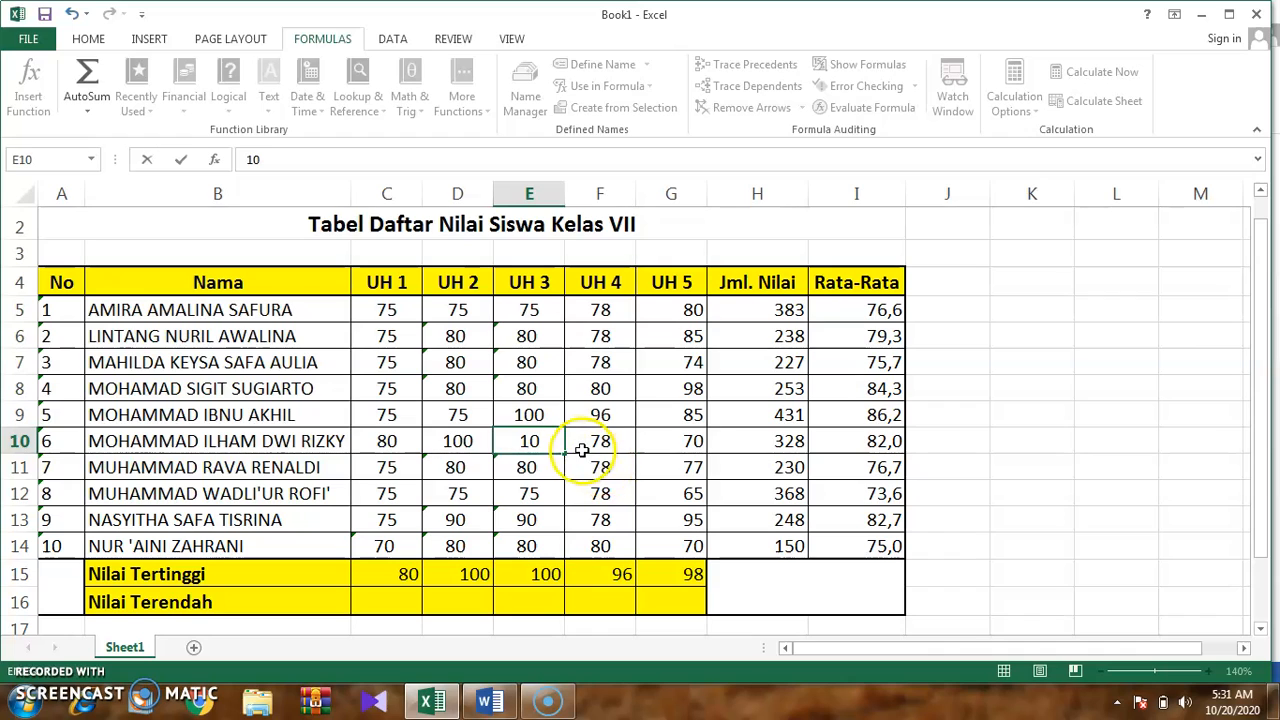
pyautogui.press('Return')
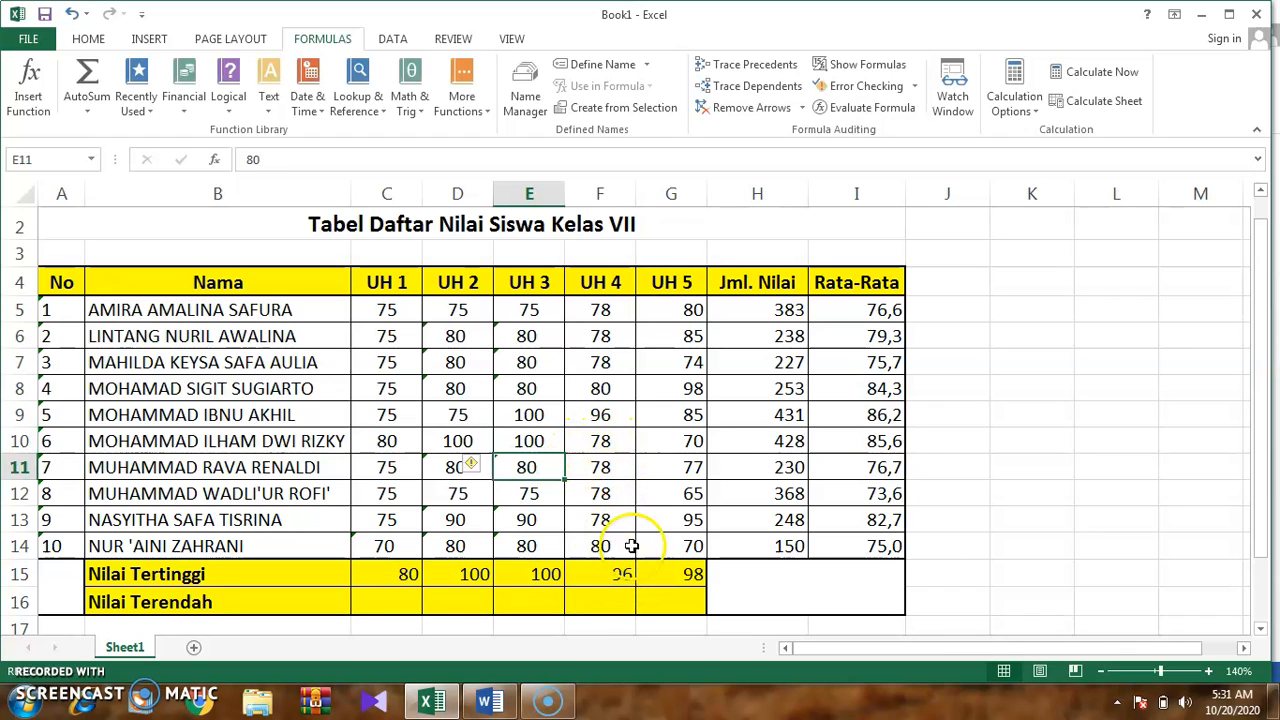
# Step: Insert an AVERAGE function over C5:C14 in the UH 1 Nilai Terendah cell C16
pyautogui.click(392, 605)
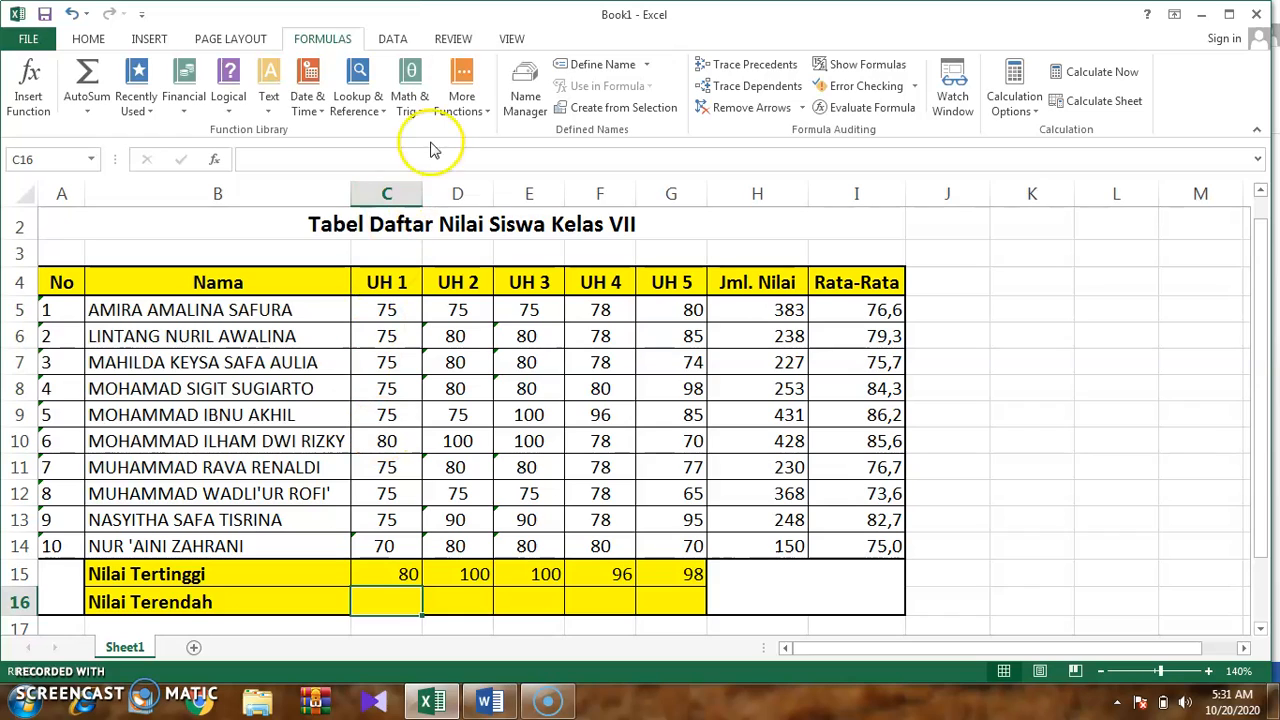
pyautogui.click(461, 101)
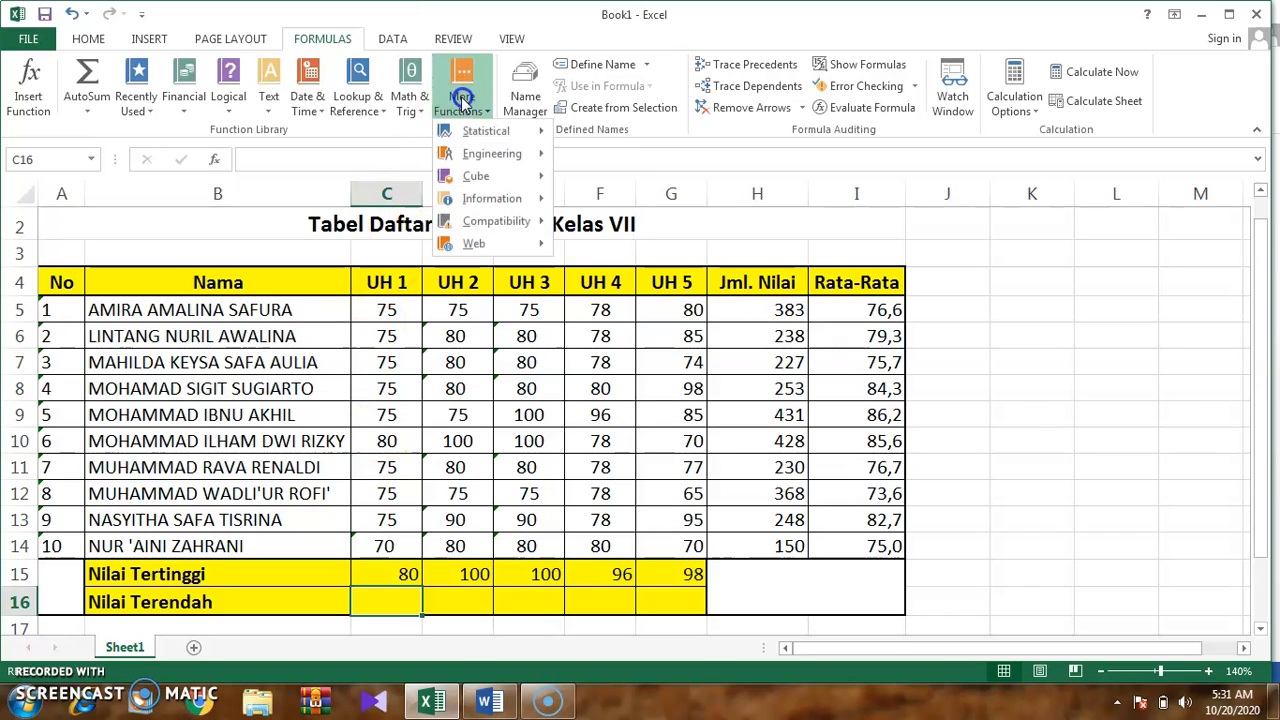
pyautogui.click(486, 136)
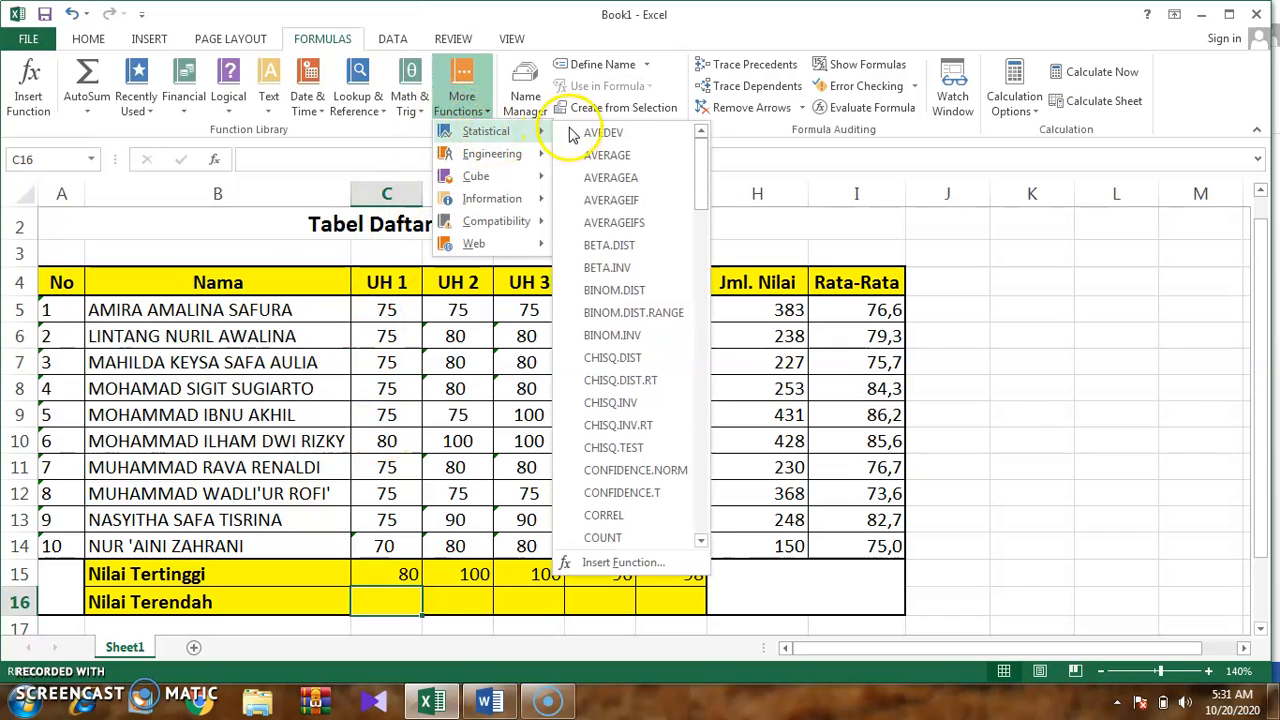
pyautogui.click(604, 157)
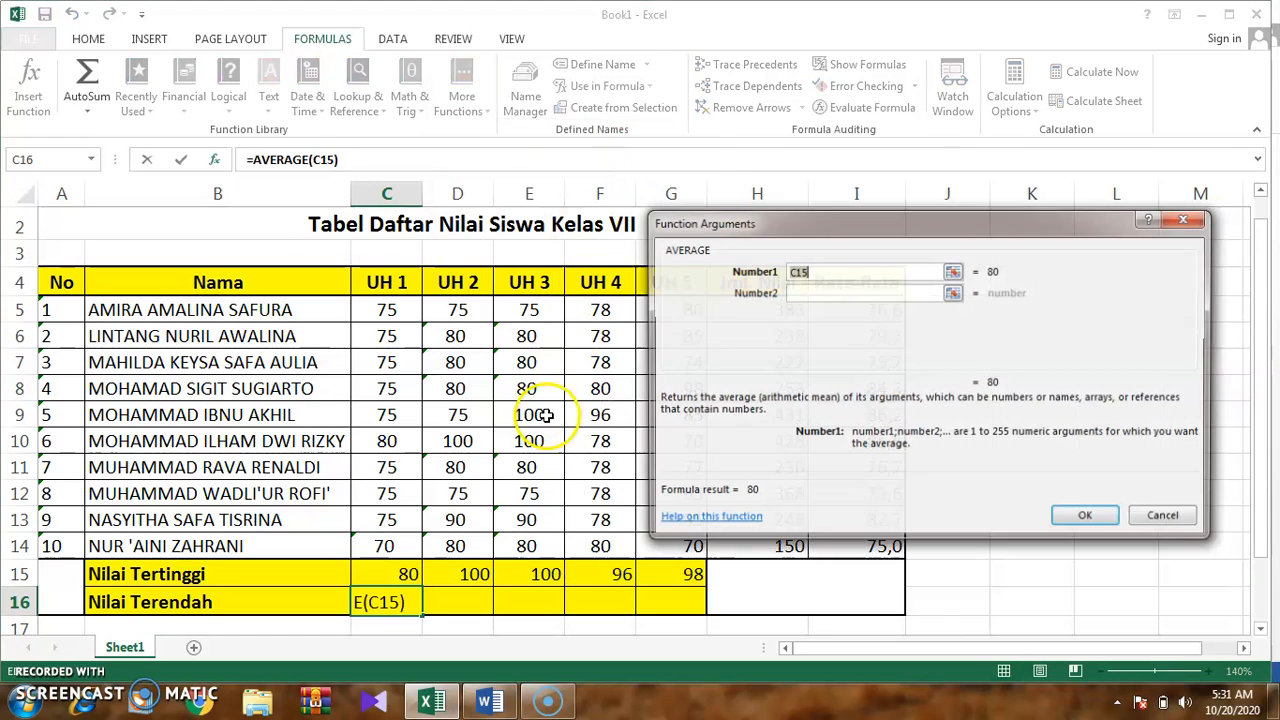
pyautogui.press('BackSpace')
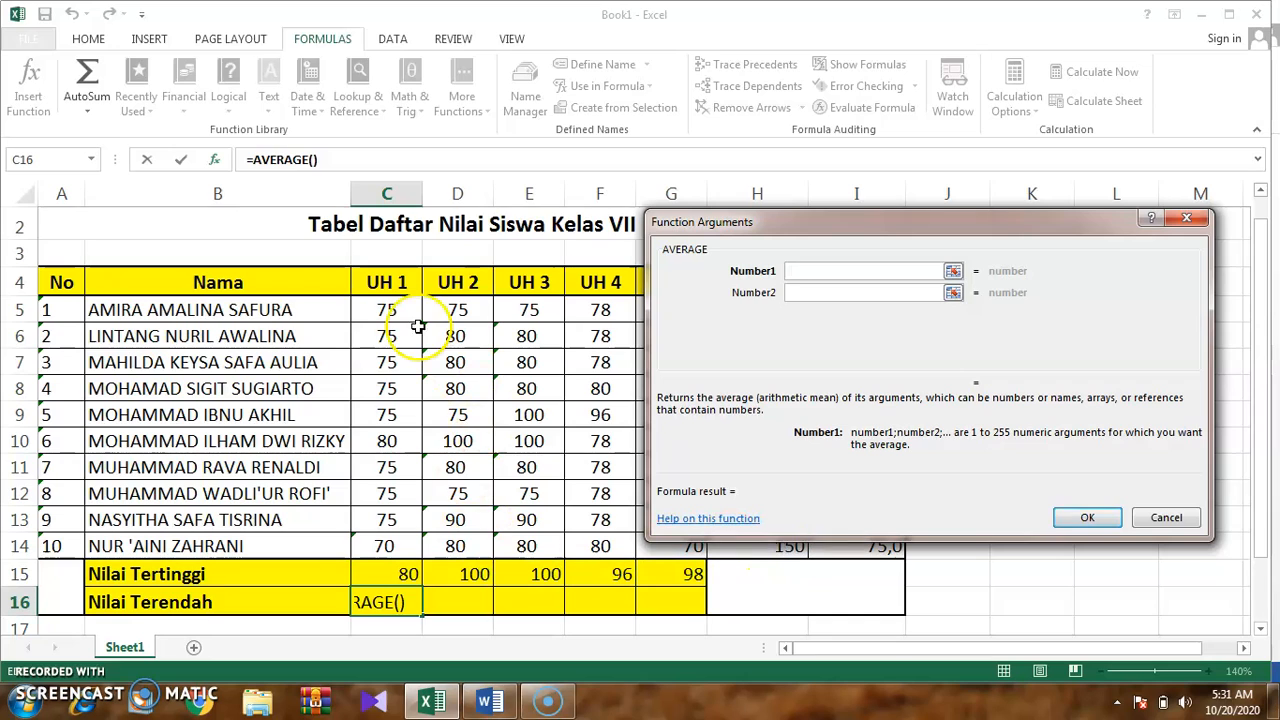
pyautogui.moveTo(387, 310); pyautogui.dragTo(418, 547)
pyautogui.click(1086, 516)
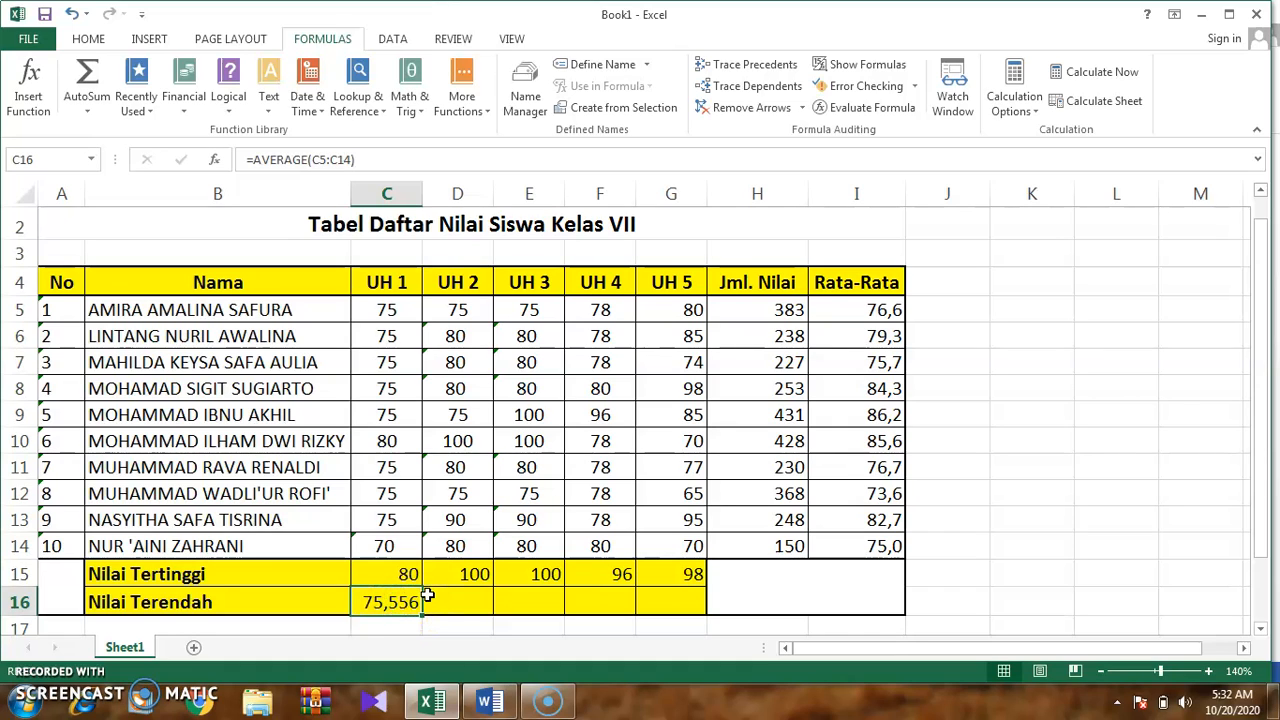
# Step: Replace the formula in the Nilai Terendah cell C16 with a MIN function over C5:C14 and fill it across through G16
pyautogui.press('BackSpace')
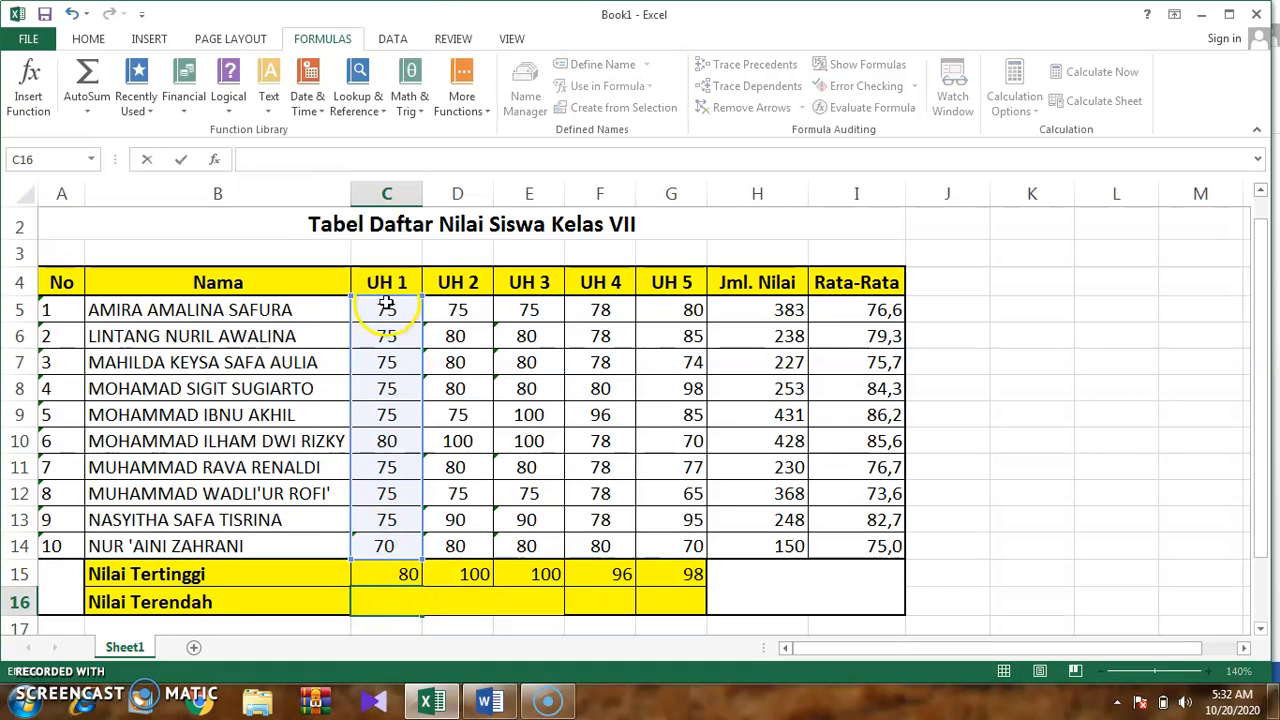
pyautogui.click(460, 102)
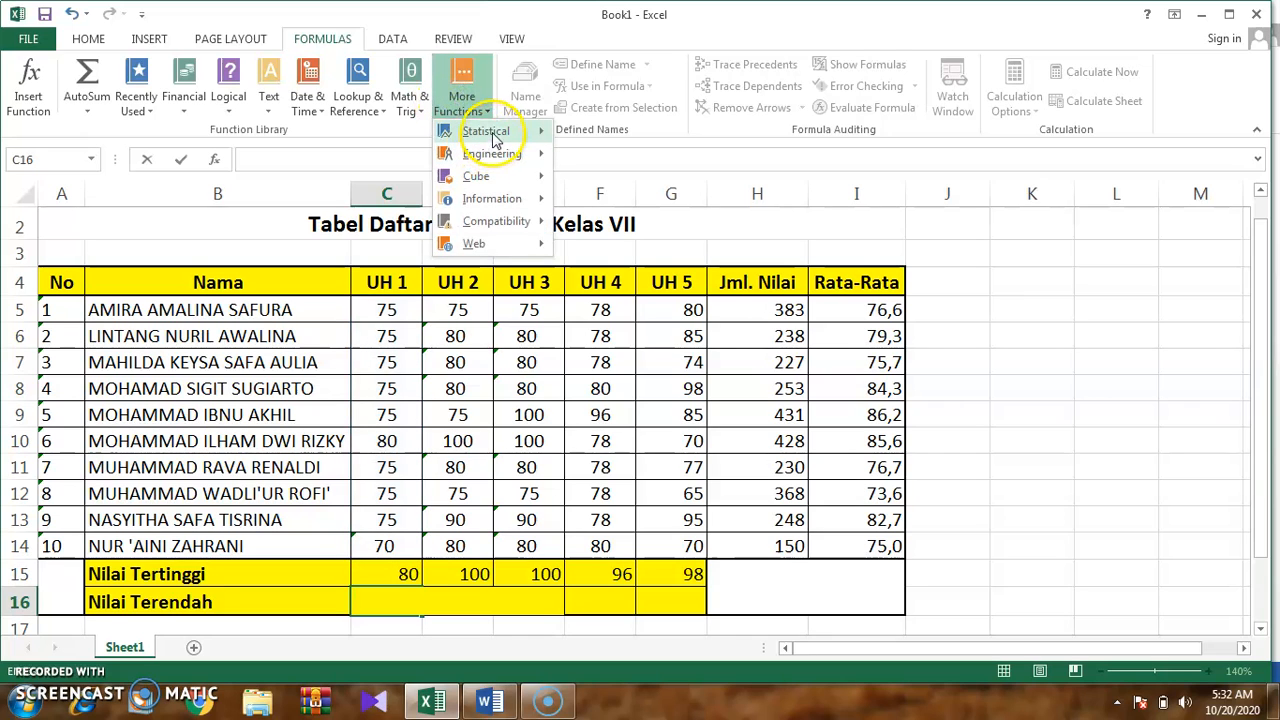
pyautogui.moveTo(495, 138)
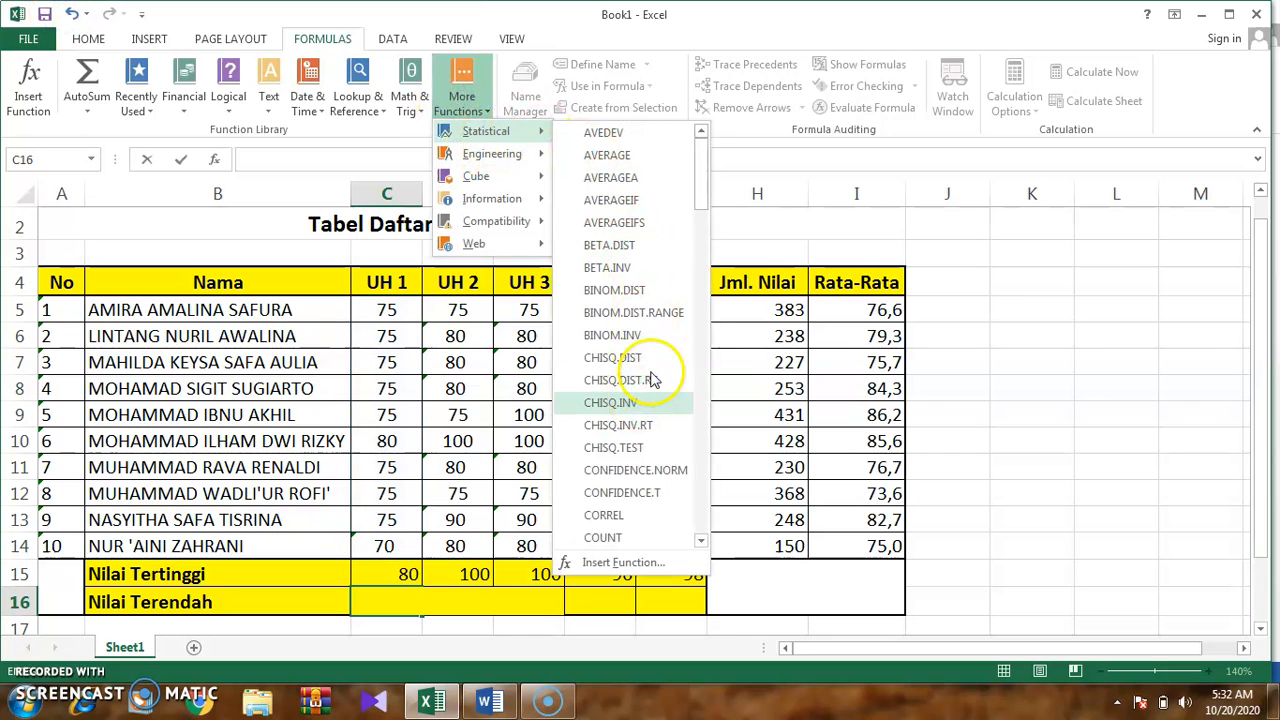
pyautogui.moveTo(703, 166); pyautogui.dragTo(720, 337)
pyautogui.click(598, 387)
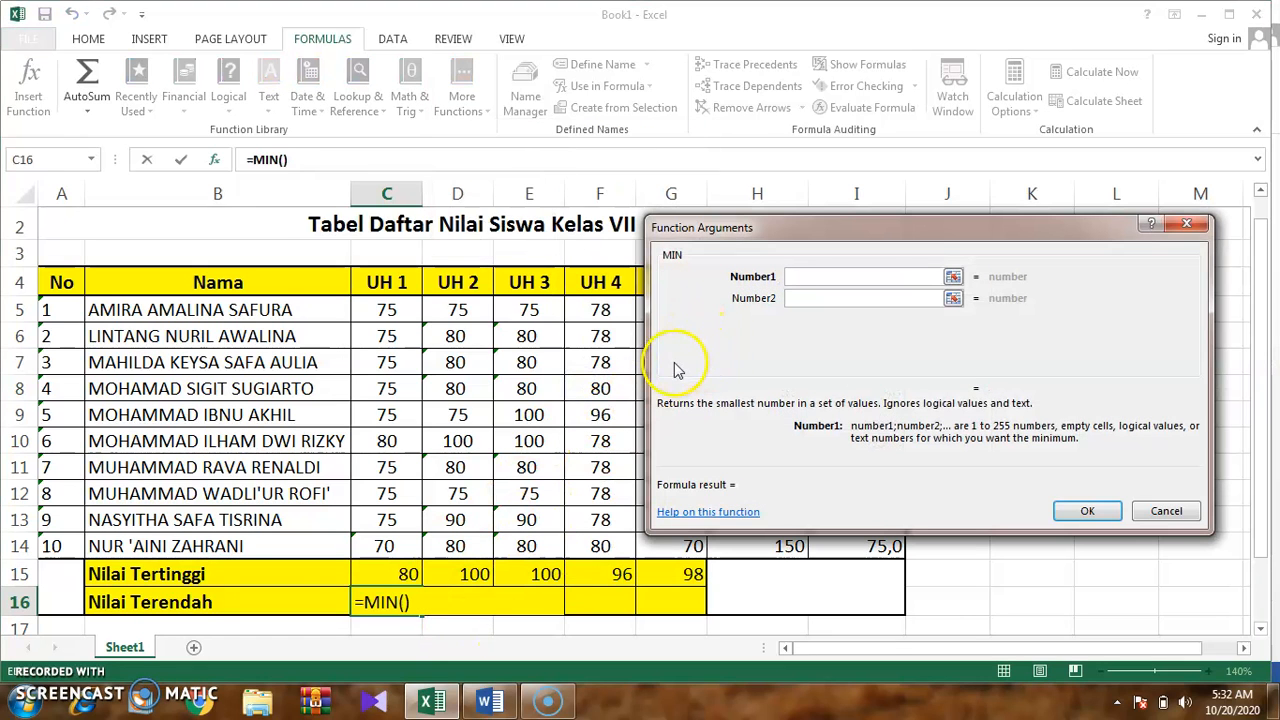
pyautogui.moveTo(390, 312); pyautogui.dragTo(414, 540)
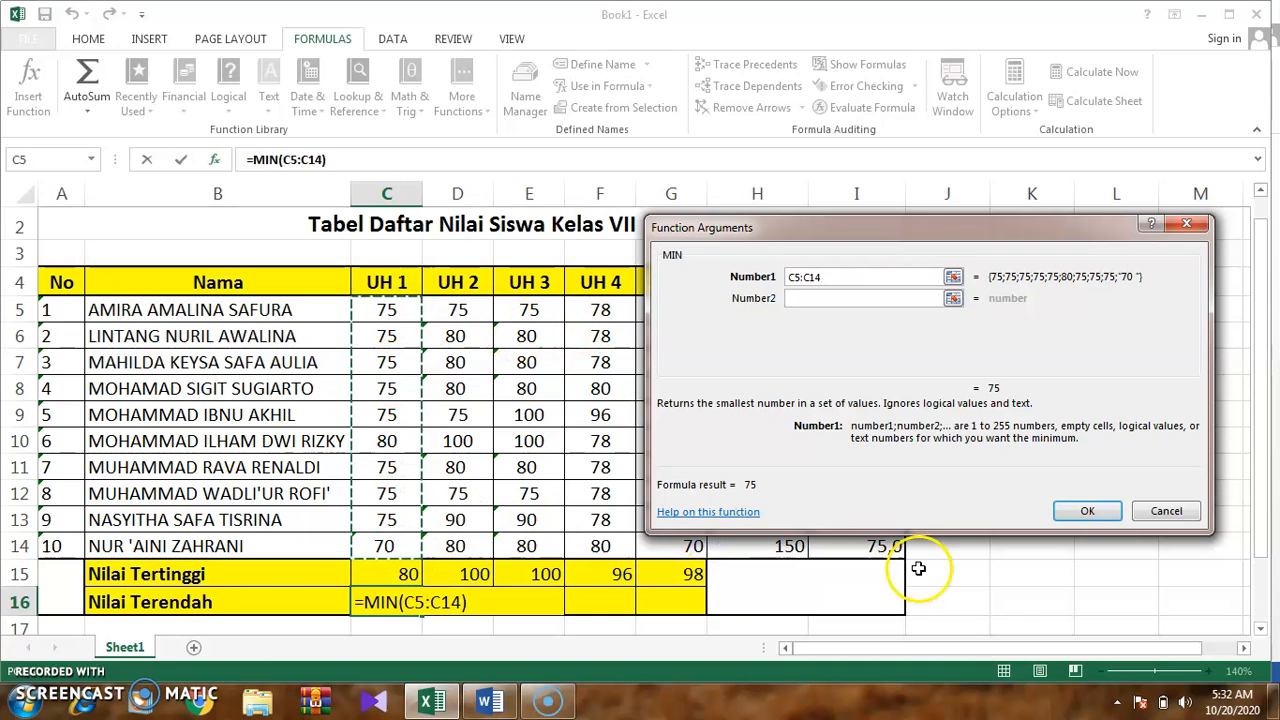
pyautogui.click(1077, 514)
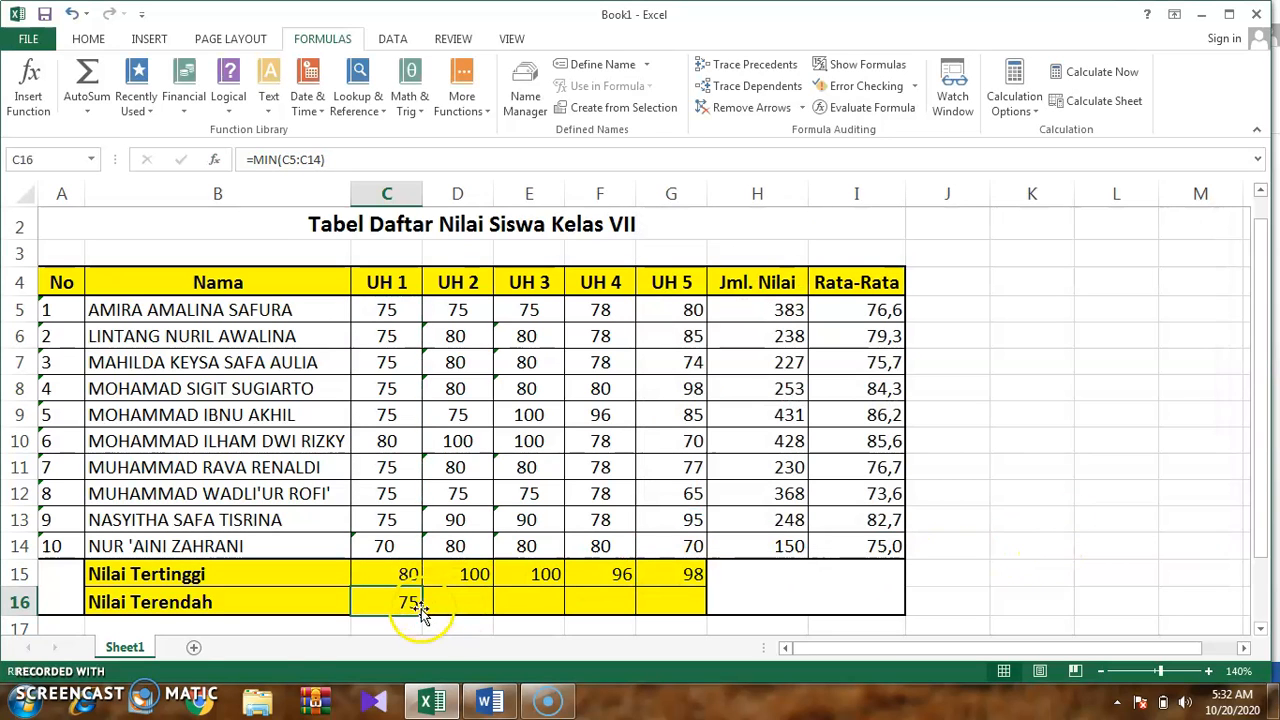
pyautogui.moveTo(423, 613); pyautogui.dragTo(709, 584)
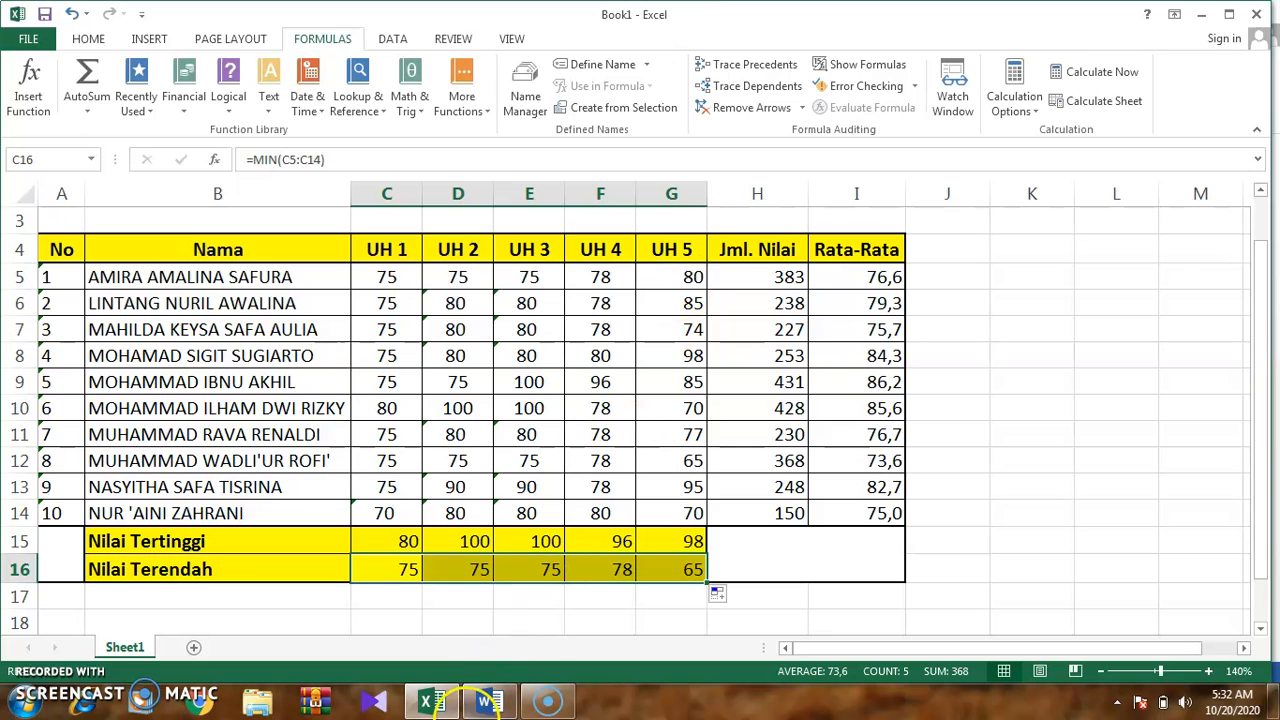
# Step: Switch to the Word document and review its four formula-writing sections: Jumlah Nilai, Rata-rata, Nilai Tertinggi and Nilai Terendah
pyautogui.click(489, 703)
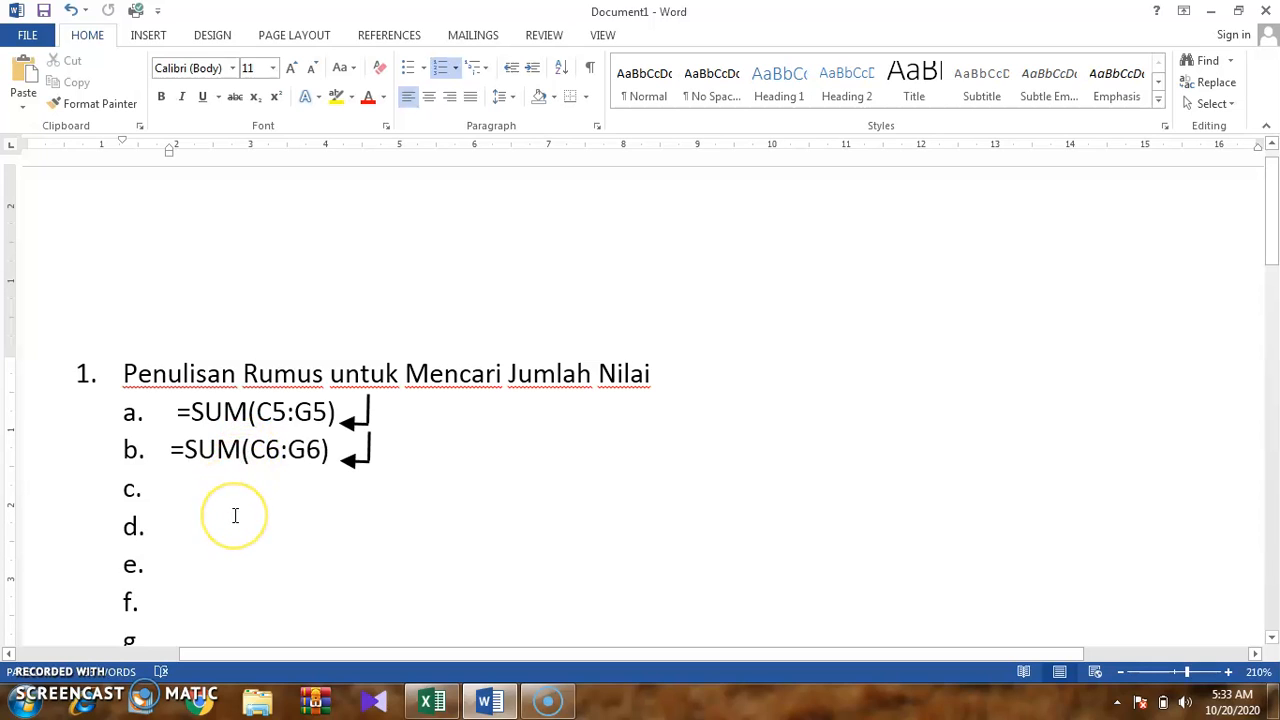
pyautogui.scroll(-1, 235, 515)
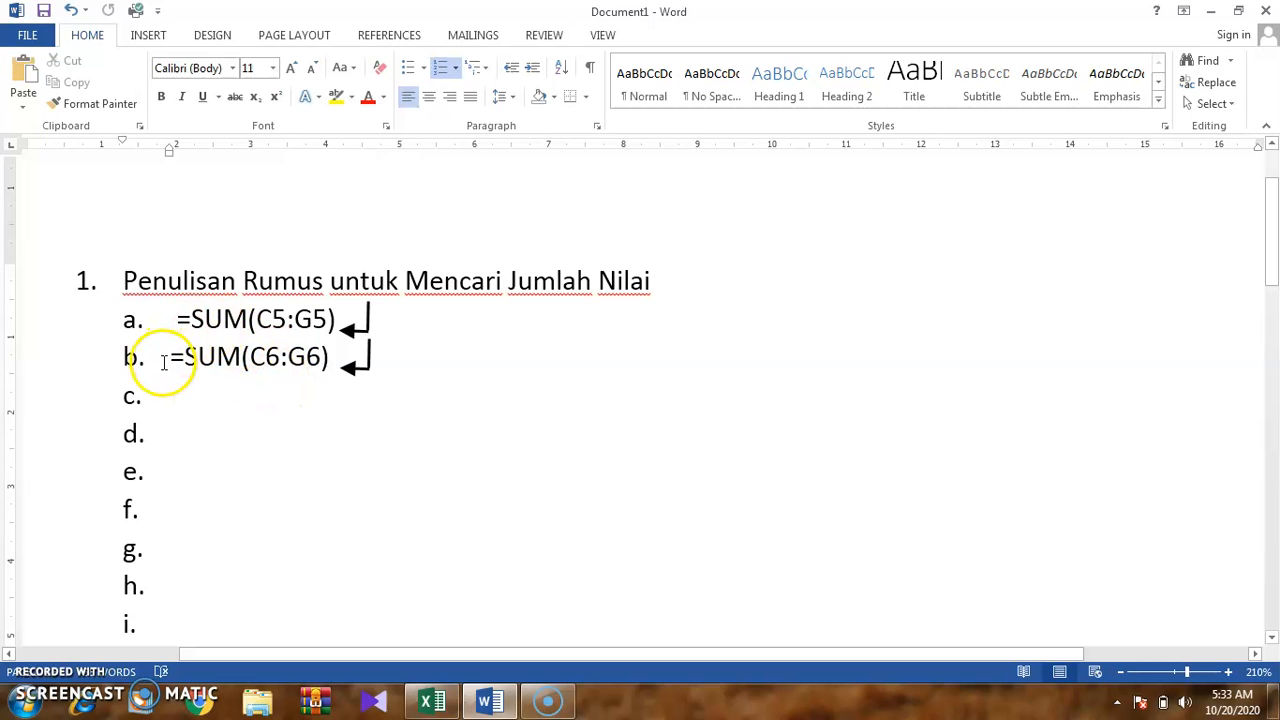
pyautogui.scroll(-3, 162, 380)
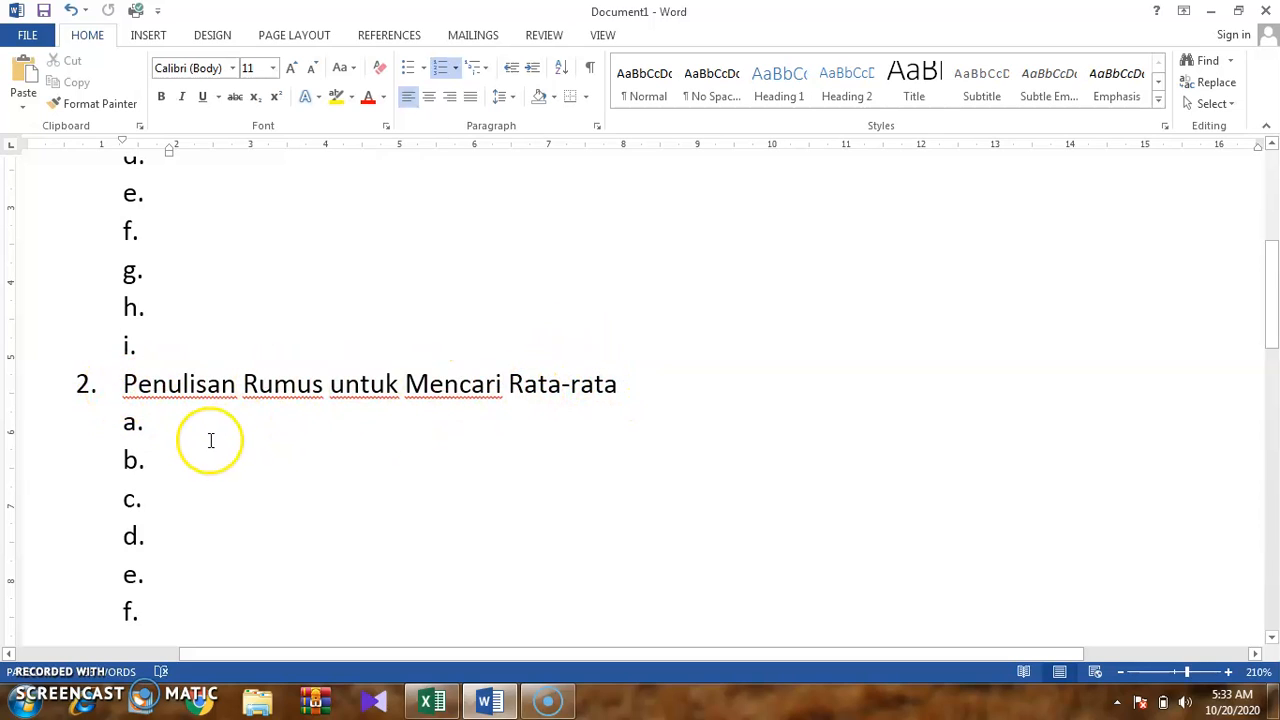
pyautogui.scroll(-3, 177, 506)
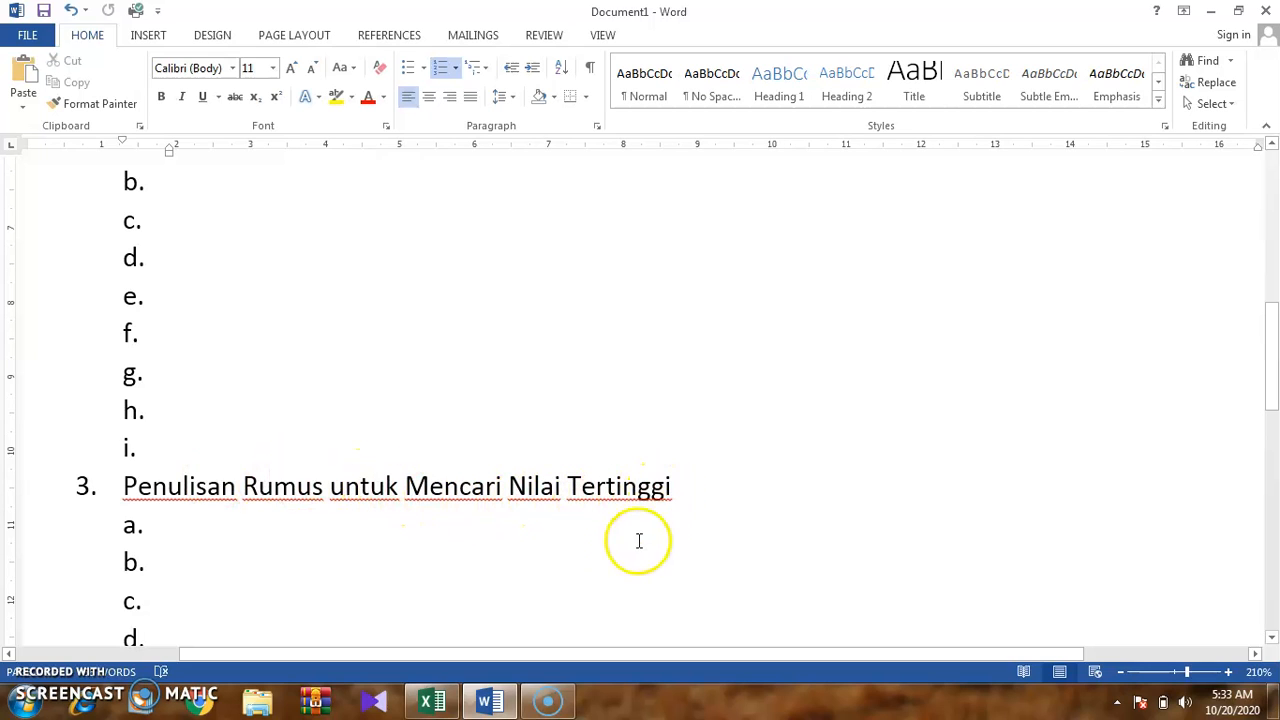
pyautogui.scroll(-2, 211, 560)
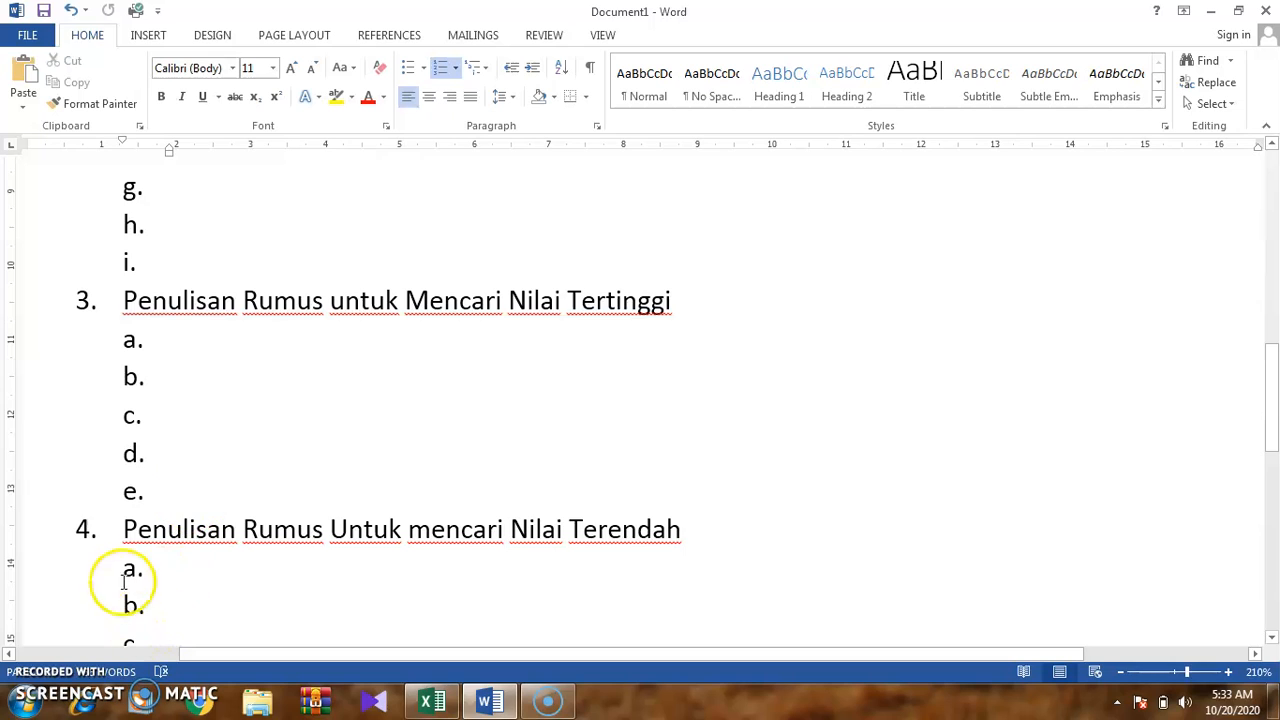
pyautogui.scroll(-2, 177, 528)
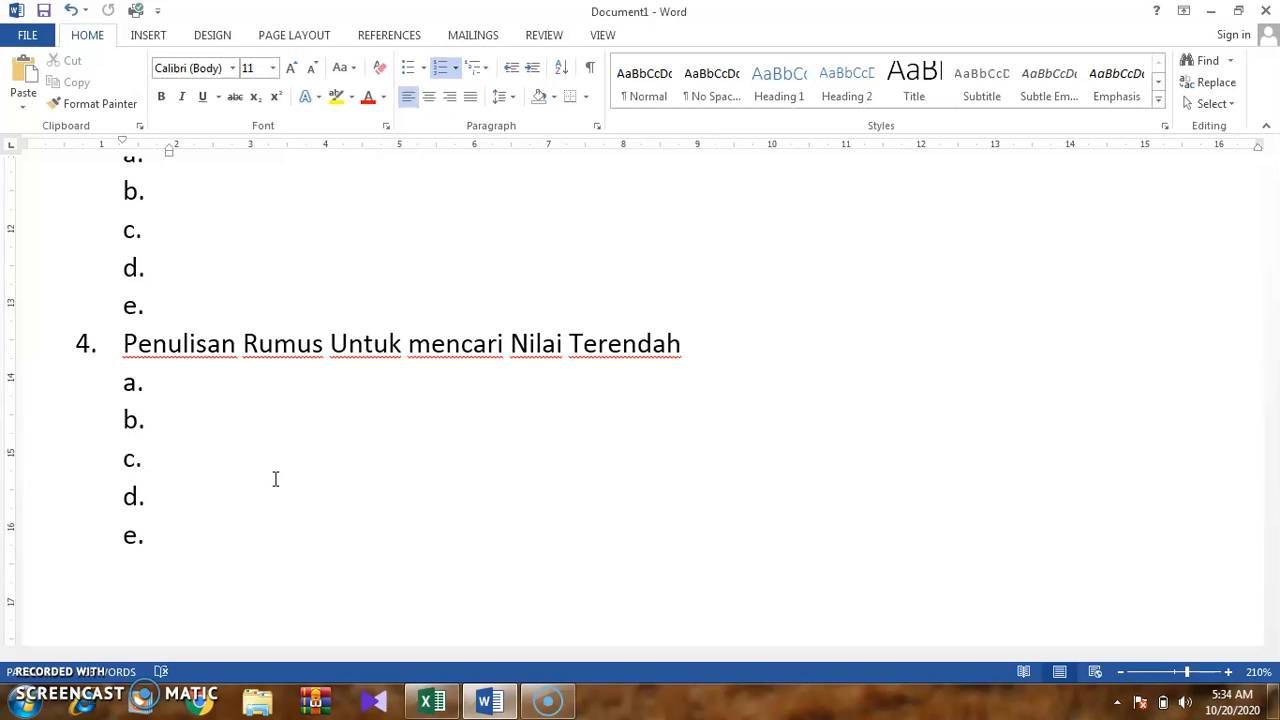
pyautogui.scroll(4, 306, 500)
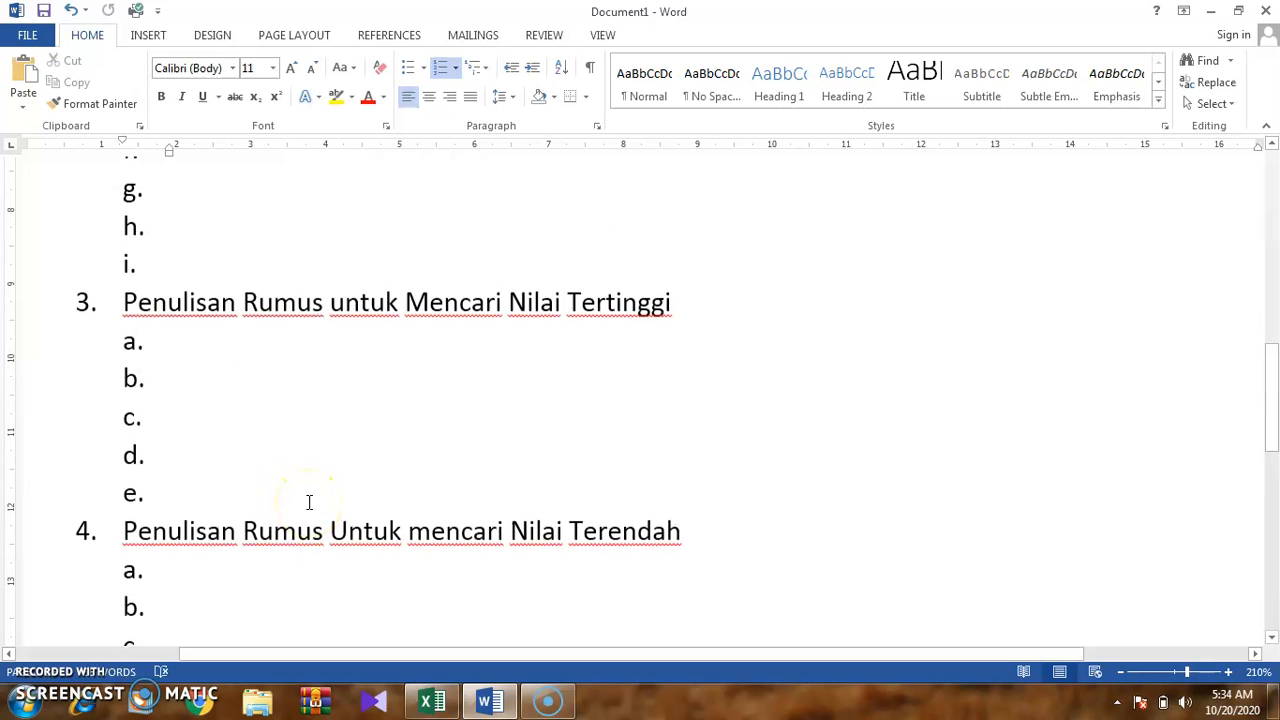
pyautogui.scroll(6, 309, 502)
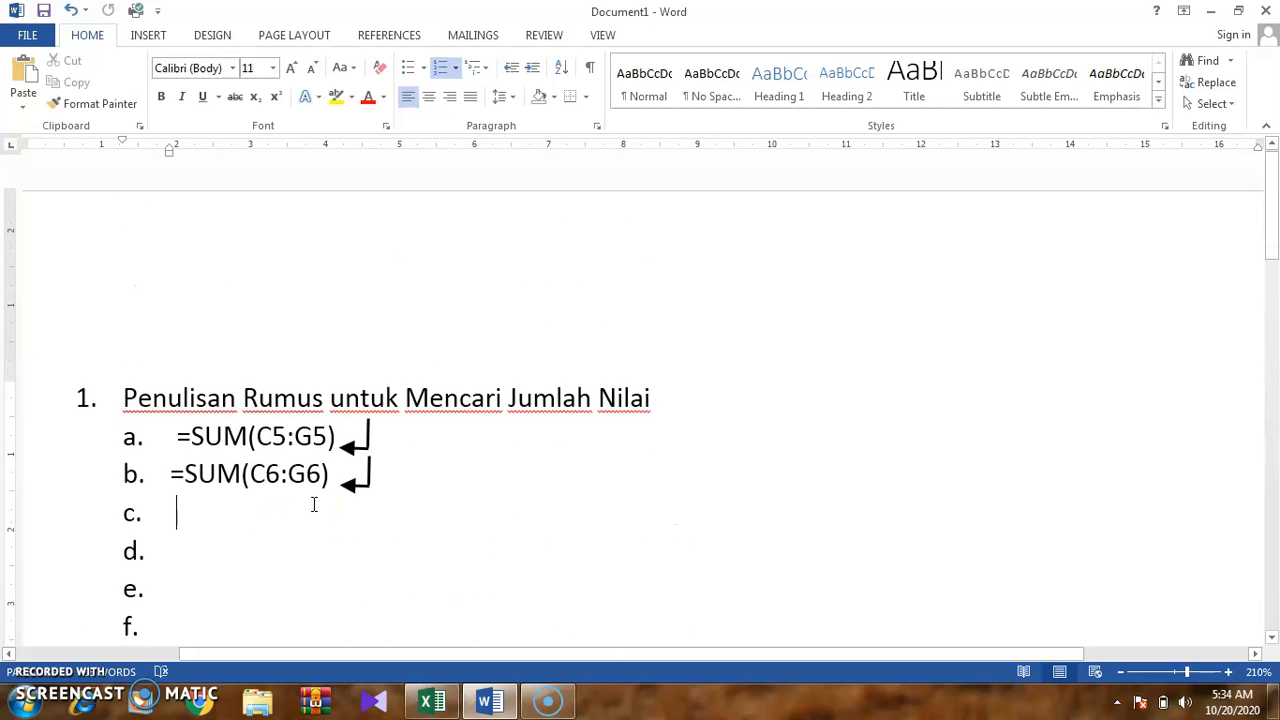
pyautogui.scroll(-5, 337, 503)
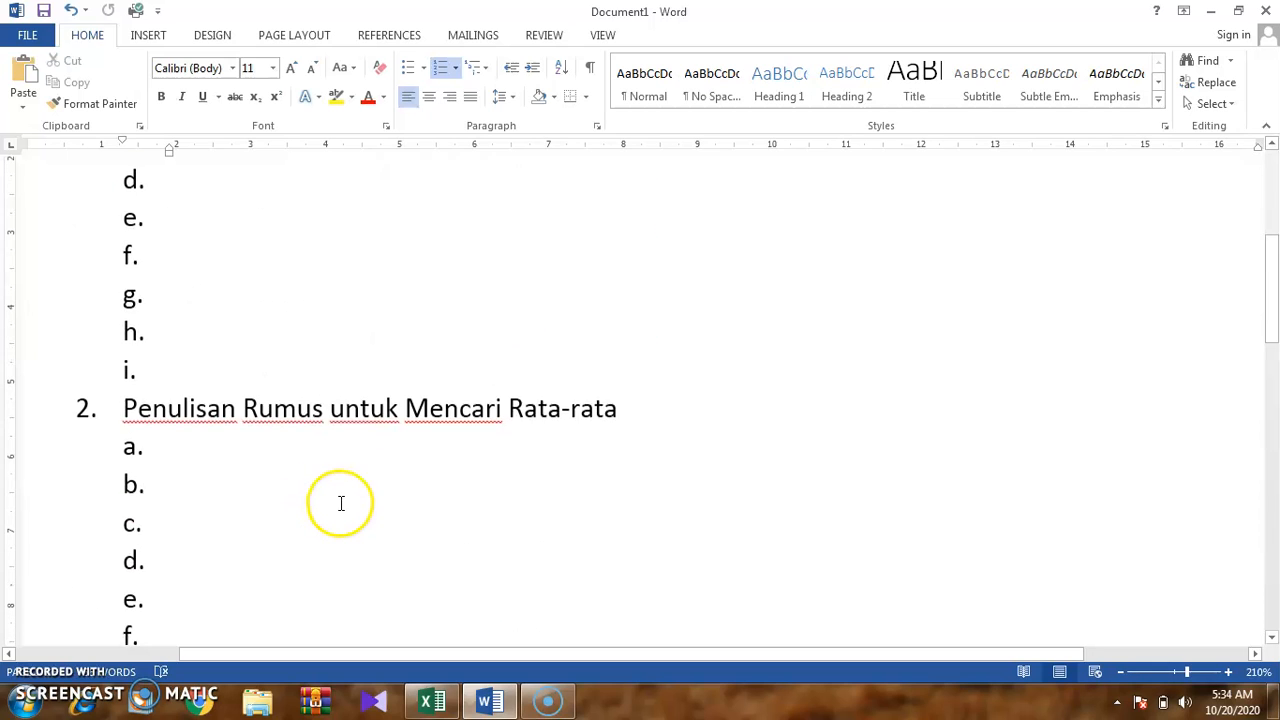
pyautogui.scroll(5, 340, 503)
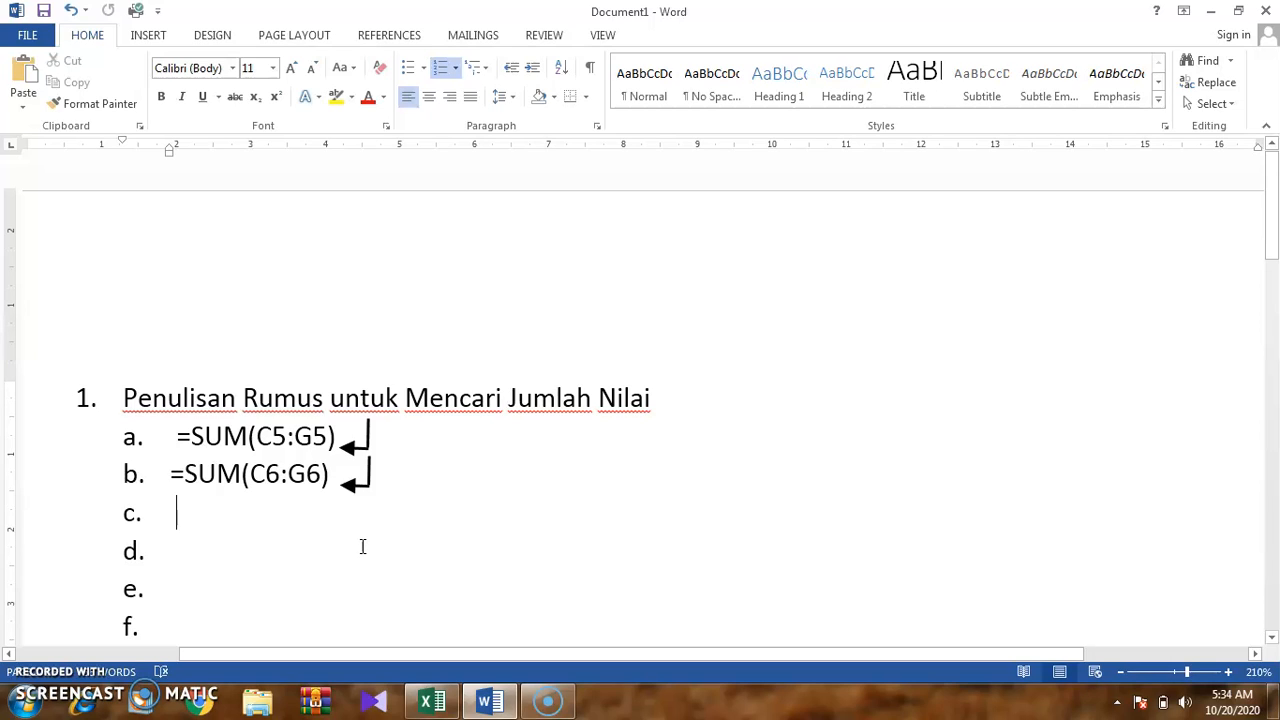
pyautogui.scroll(-4, 364, 547)
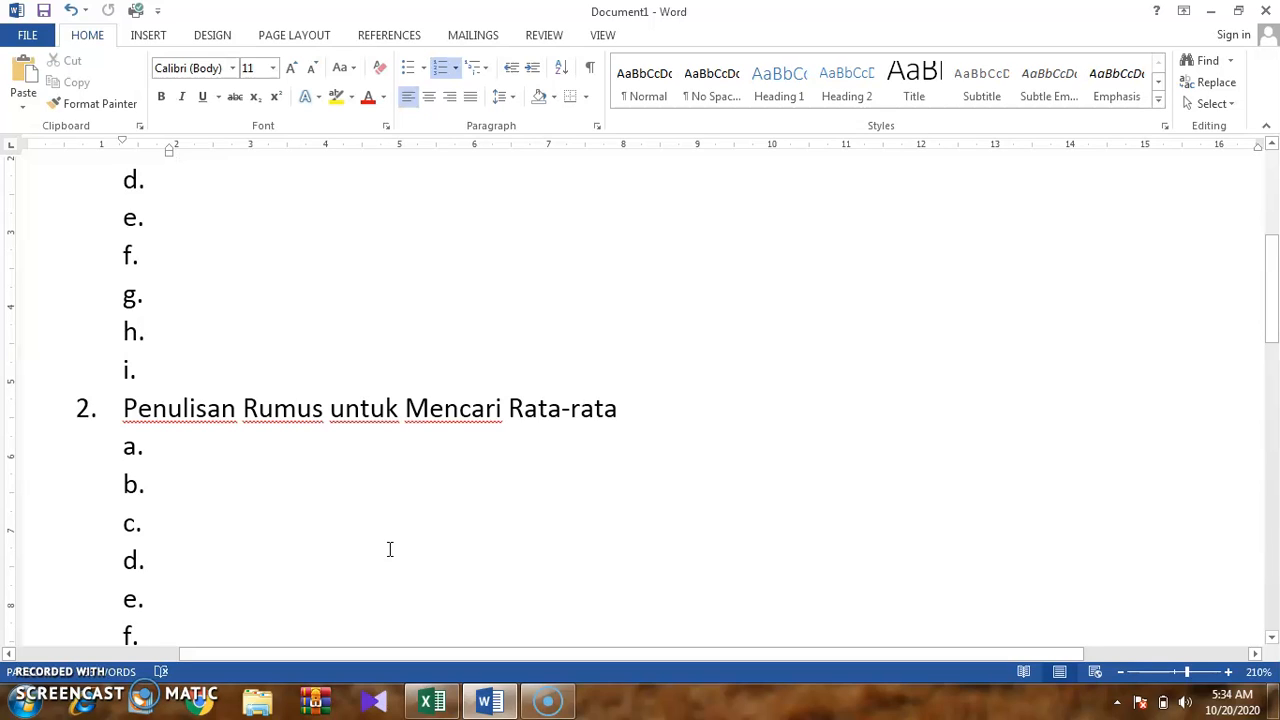
pyautogui.click(390, 527)
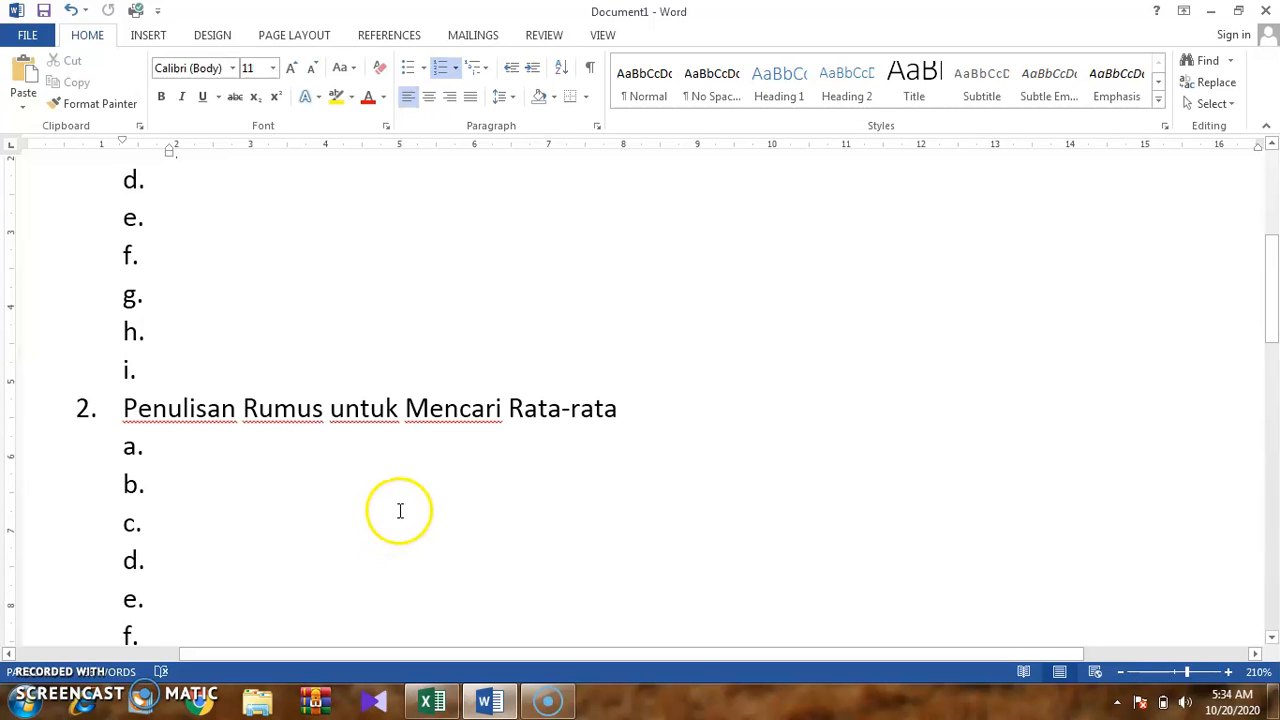